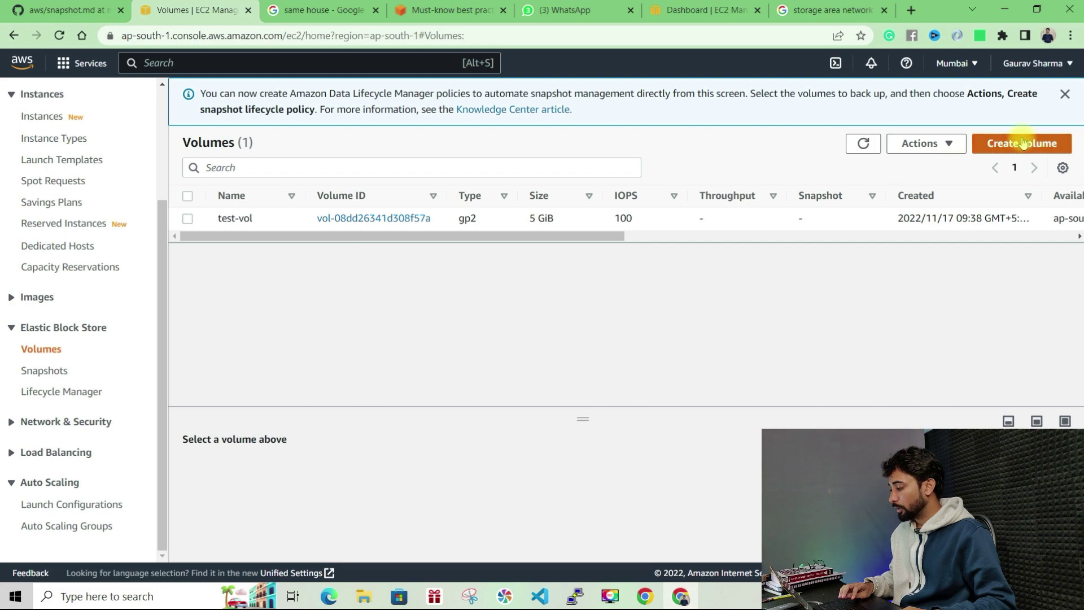
- Start creating a new EBS volume, enable encryption for it, and display the available KMS keys
scroll(186, 260, down, 5)
scroll(170, 248, up, 4)
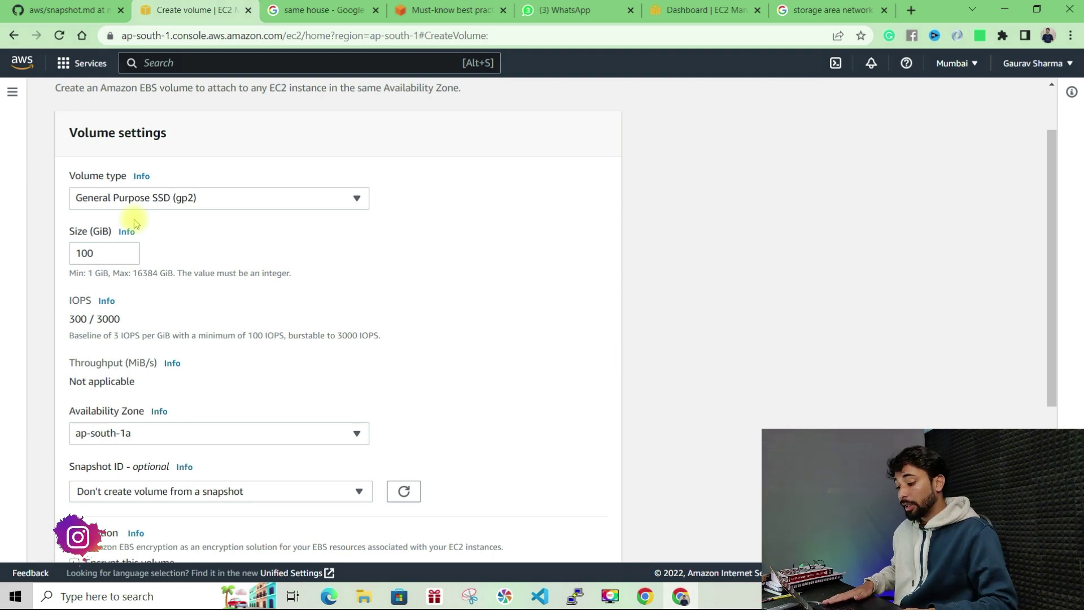
scroll(180, 319, down, 1)
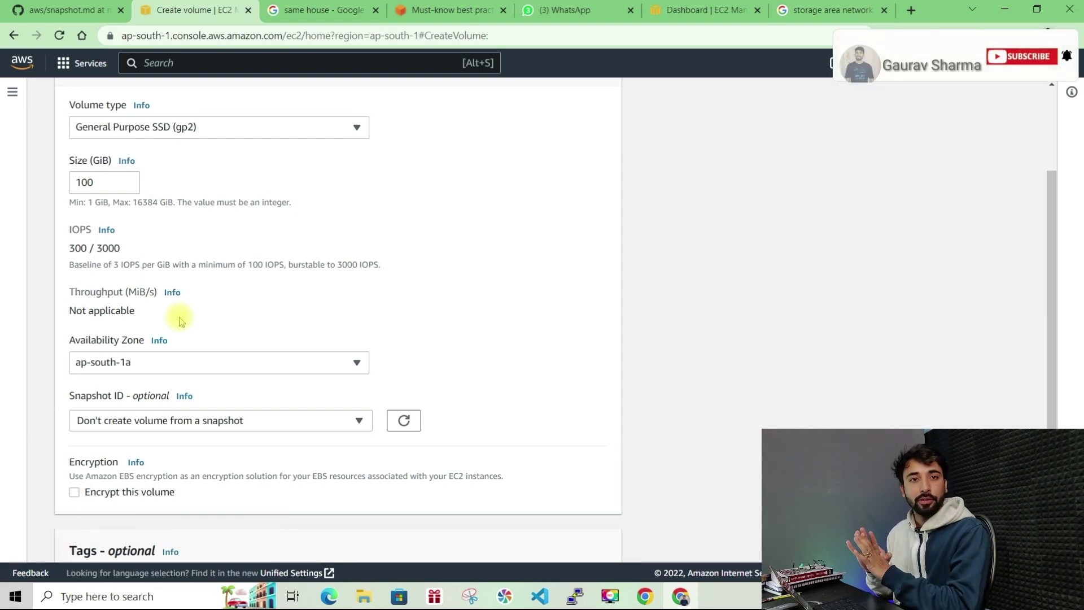
scroll(180, 349, down, 3)
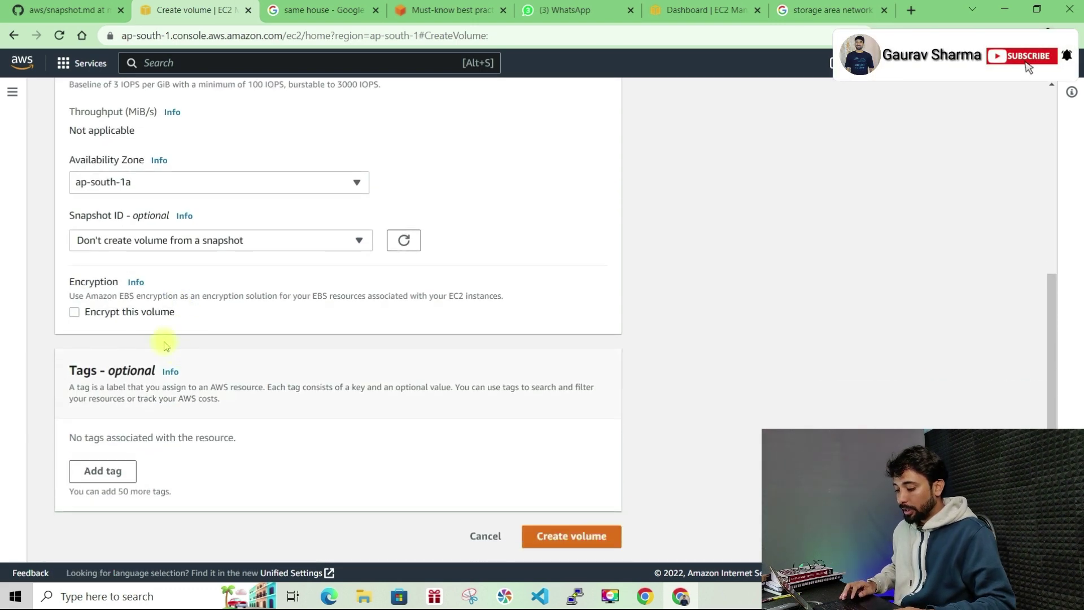
click(74, 312)
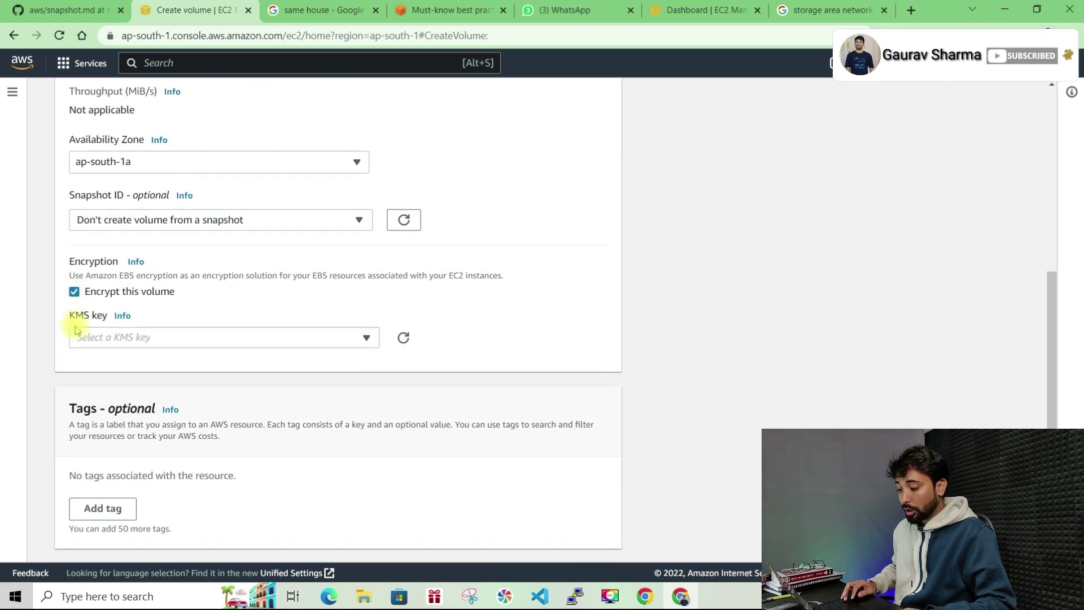
scroll(74, 314, down, 1)
click(80, 301)
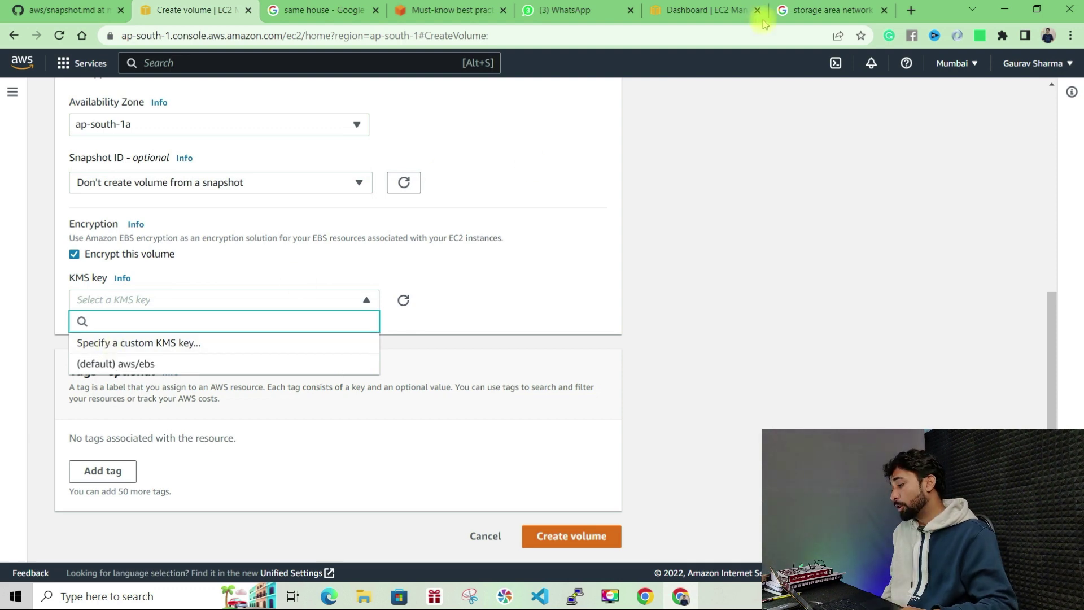
- Examine the storage area network block diagrams in the Google Images results, and return to the volume creation form
click(820, 14)
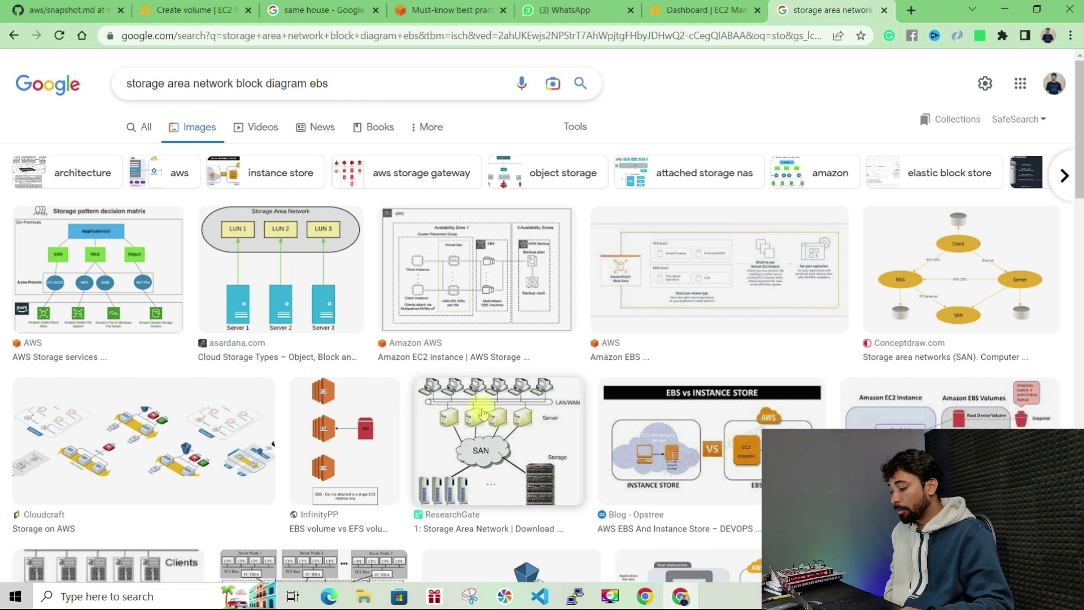
scroll(475, 395, down, 2)
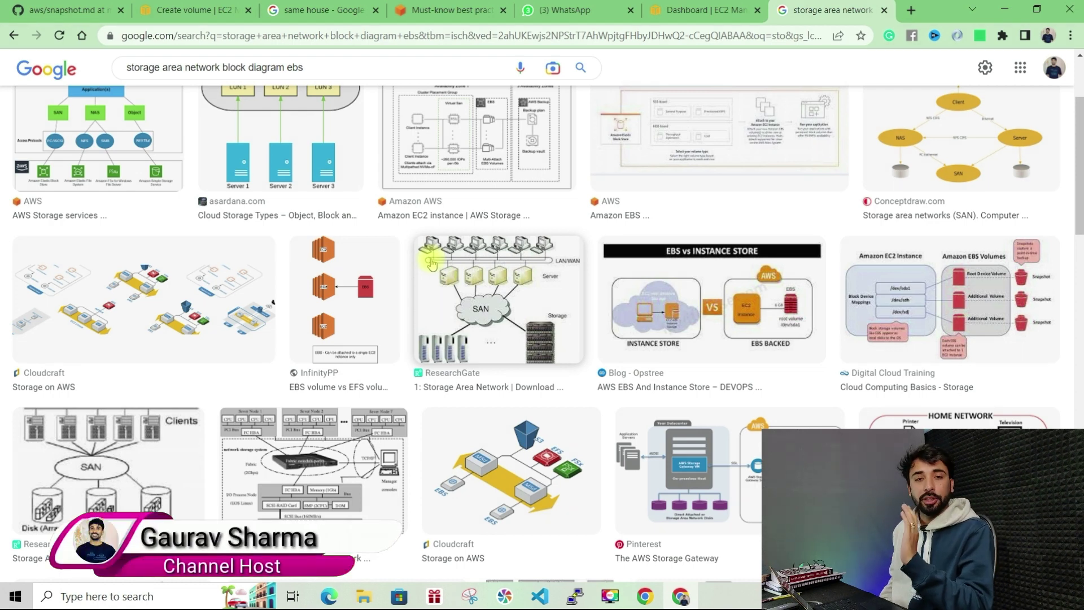
click(181, 15)
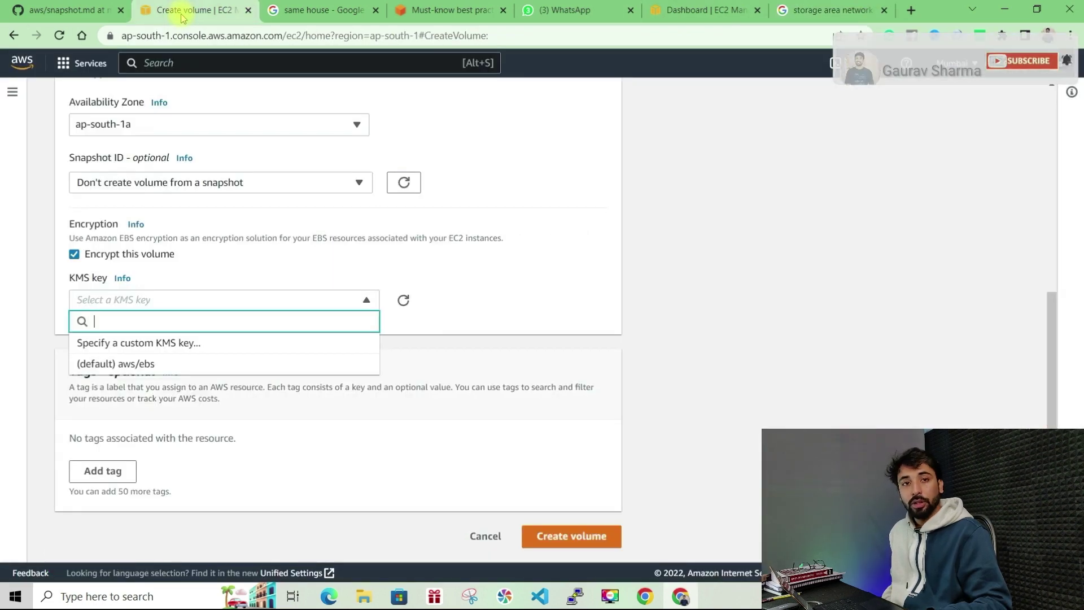
- Turn the new volume's encryption off and back on
click(103, 253)
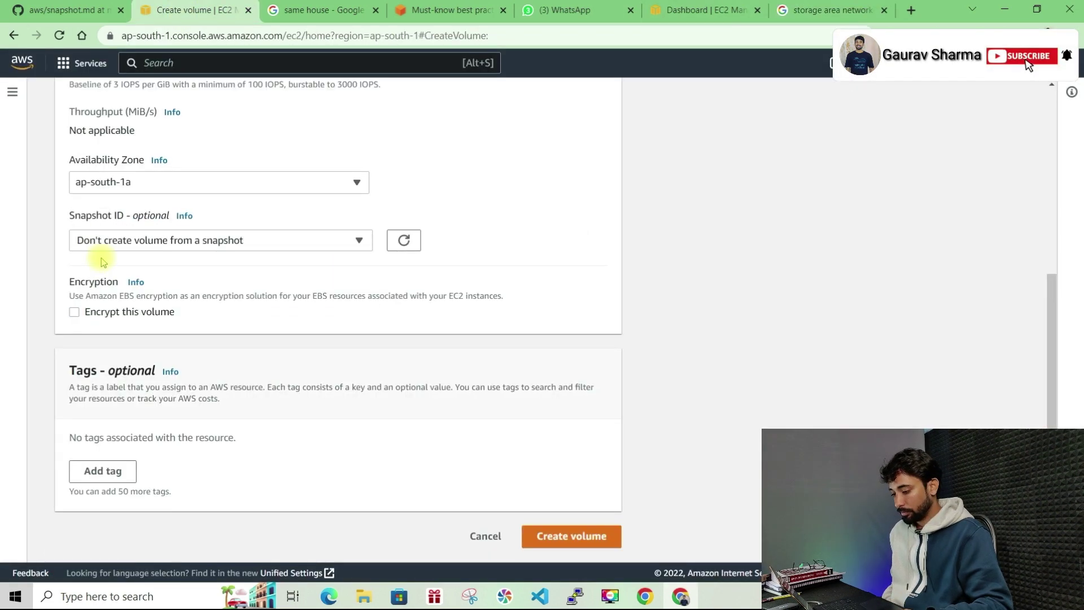
double_click(94, 281)
click(90, 312)
- Set the new volume's size to 5 GiB and encrypt it with the (default) aws/ebs KMS key
scroll(103, 270, up, 5)
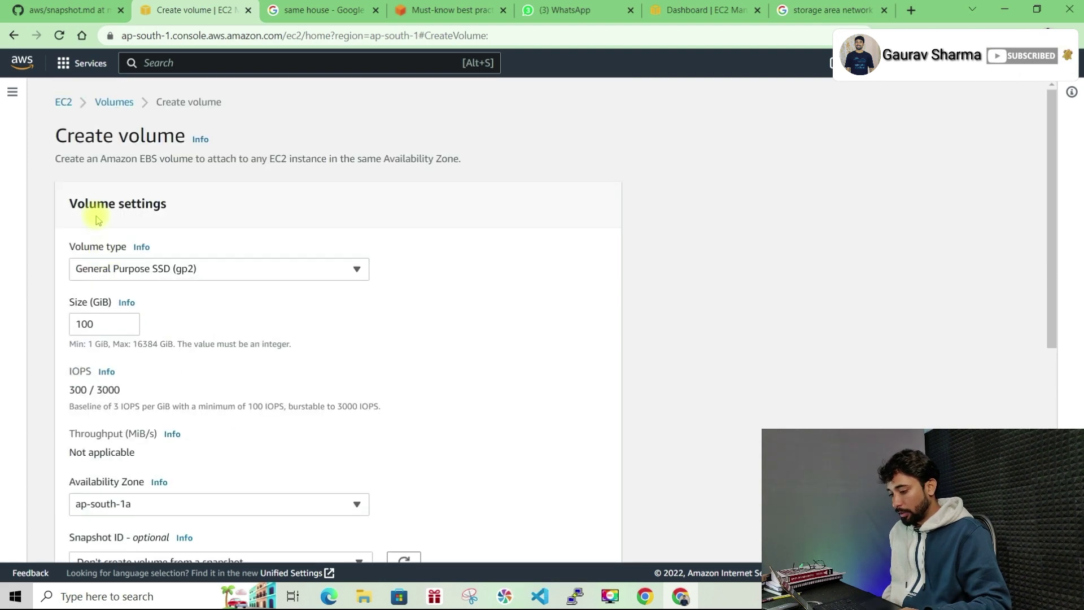
scroll(109, 325, down, 2)
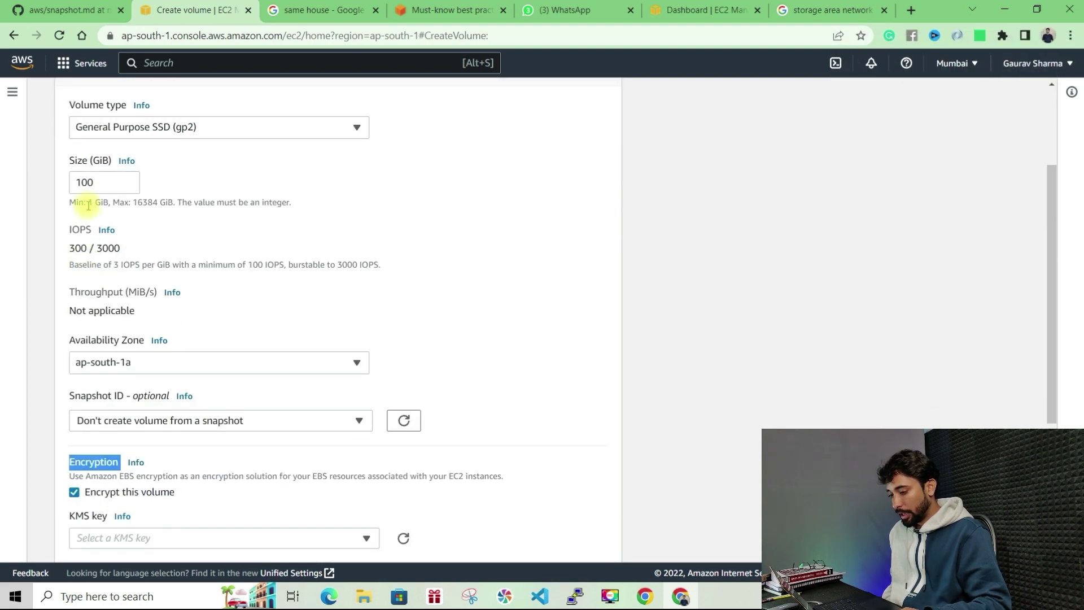
double_click(96, 182)
text(5)
key(BackSpace)
text(4)
scroll(222, 358, down, 4)
click(94, 305)
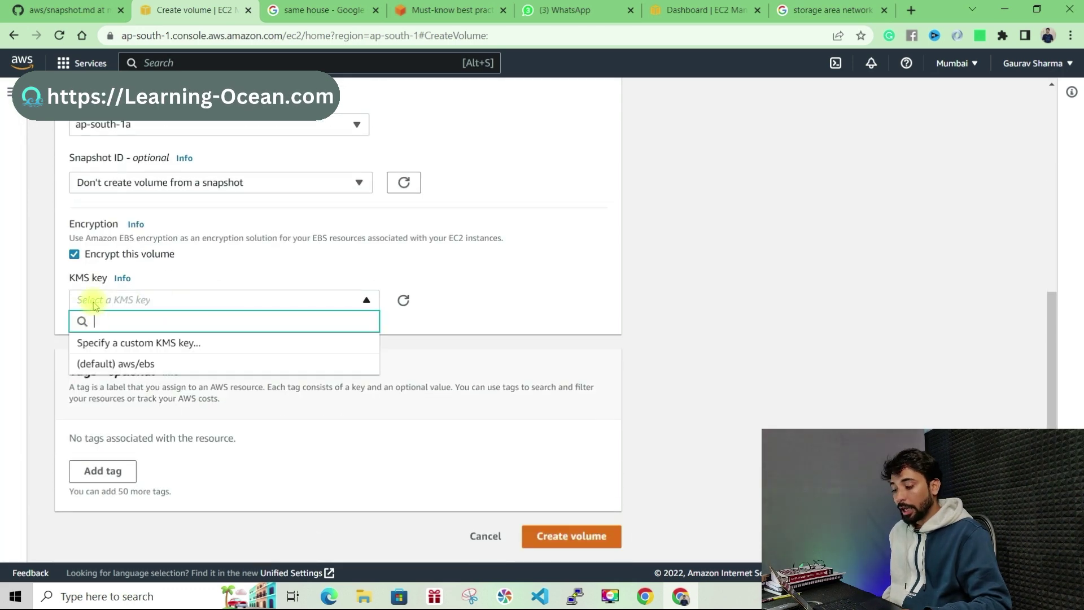
click(91, 363)
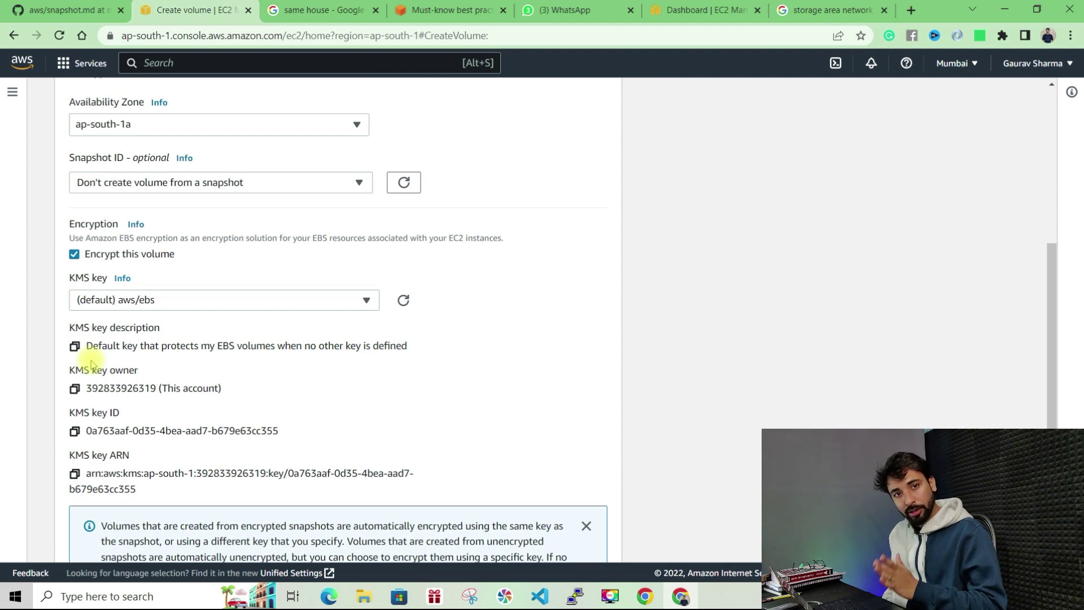
- Add a Name tag with the value Encrypted-Vol and create the encrypted volume
scroll(91, 364, down, 5)
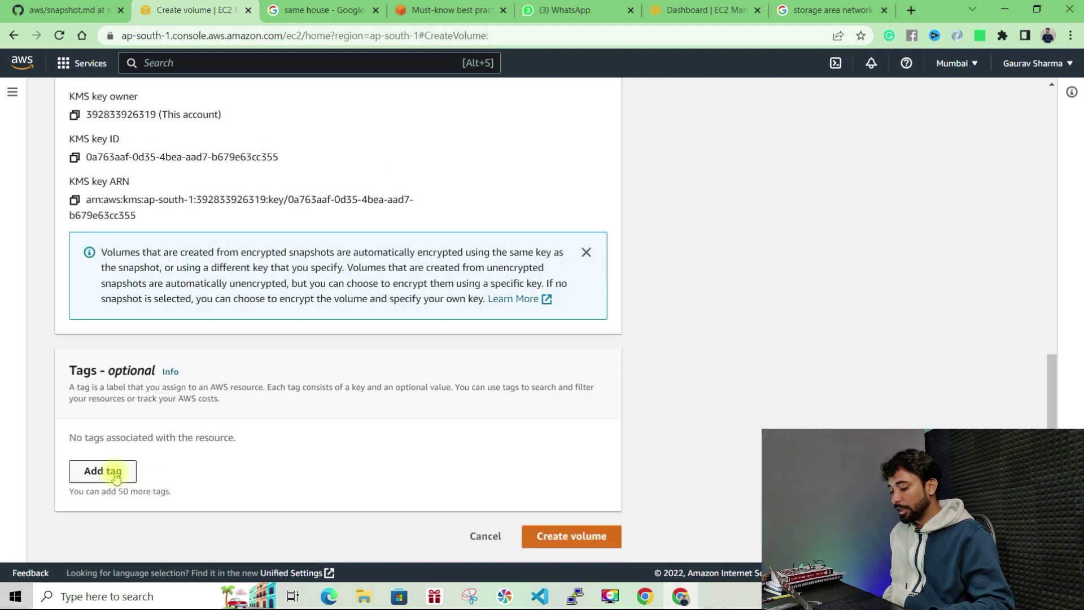
click(102, 472)
text(Name)
click(307, 459)
text(Encrypted-Vol)
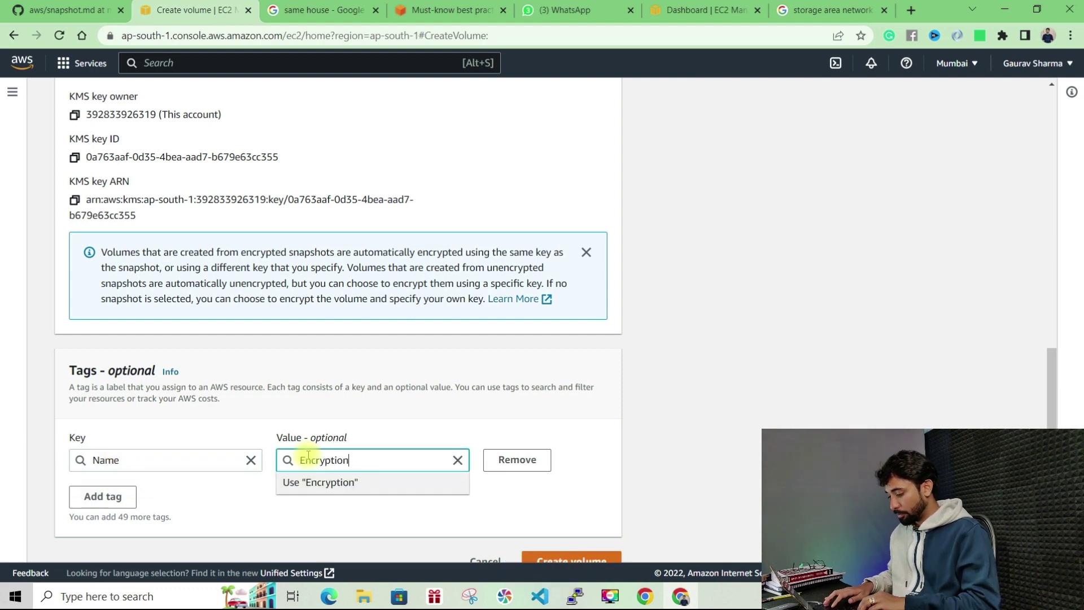
key(Return)
scroll(525, 555, down, 1)
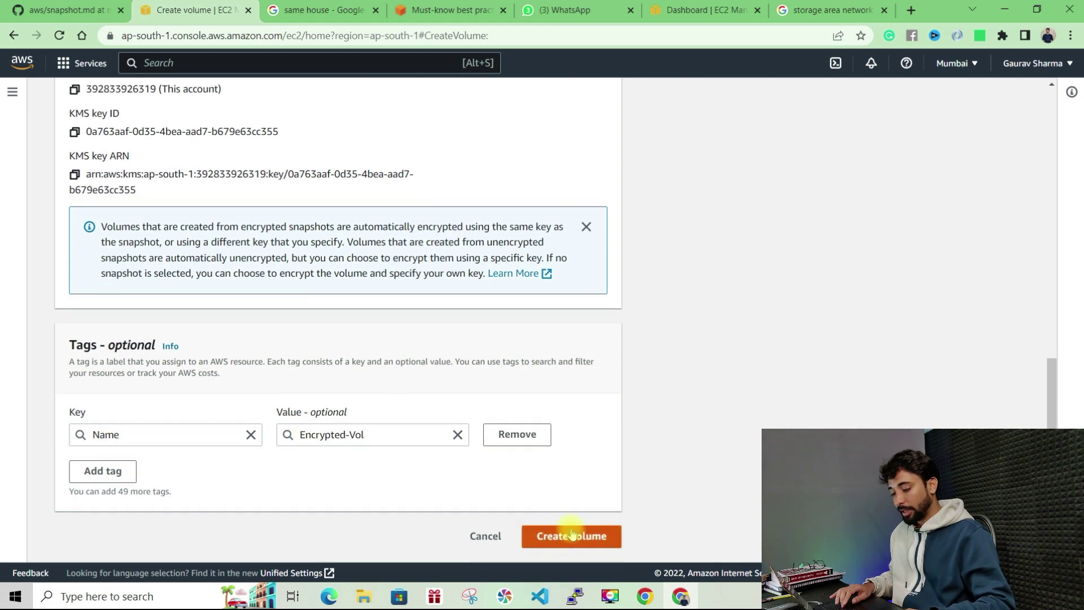
click(572, 535)
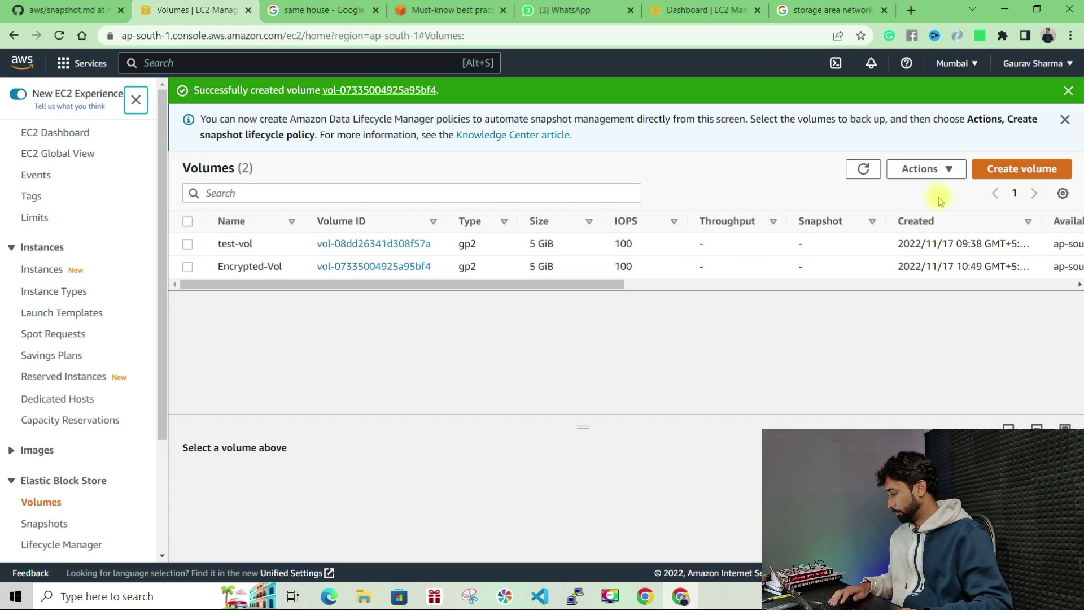
- Start creating another General Purpose SSD (gp2) volume with a size of 5 GiB
click(1017, 168)
scroll(138, 266, down, 1)
double_click(91, 253)
text(5)
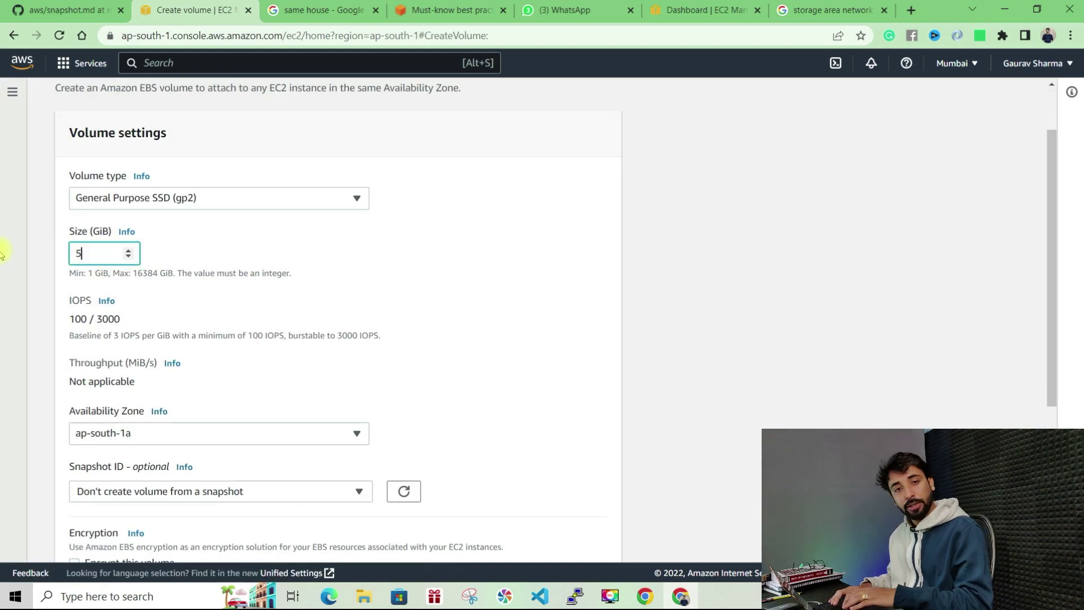
- Leave encryption off, add a Name tag with the value UnEncrypted, and create the volume
scroll(426, 387, down, 4)
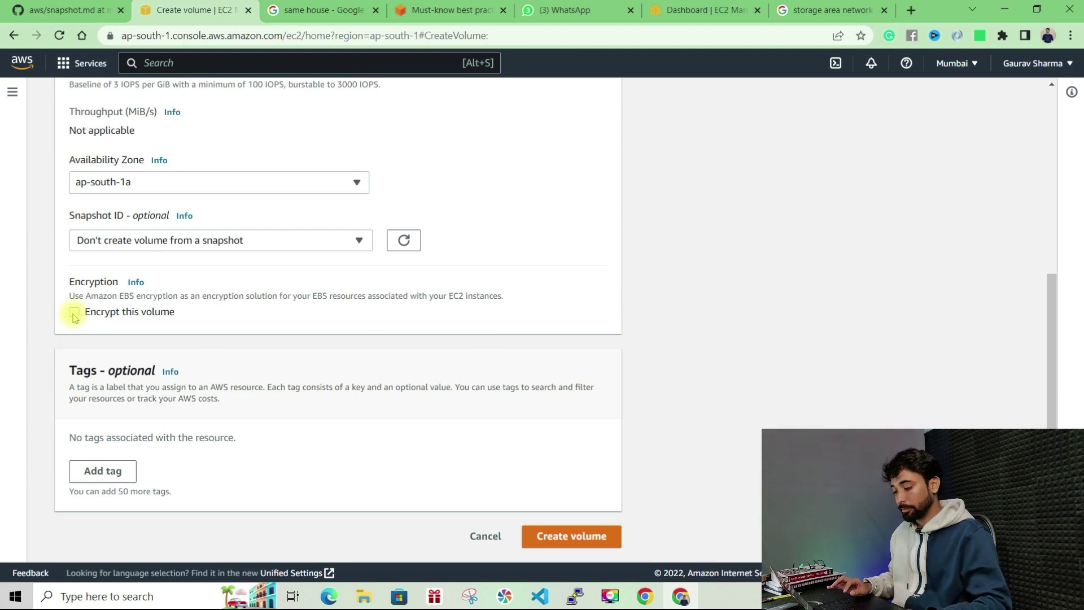
click(96, 478)
text(Name)
key(Tab)
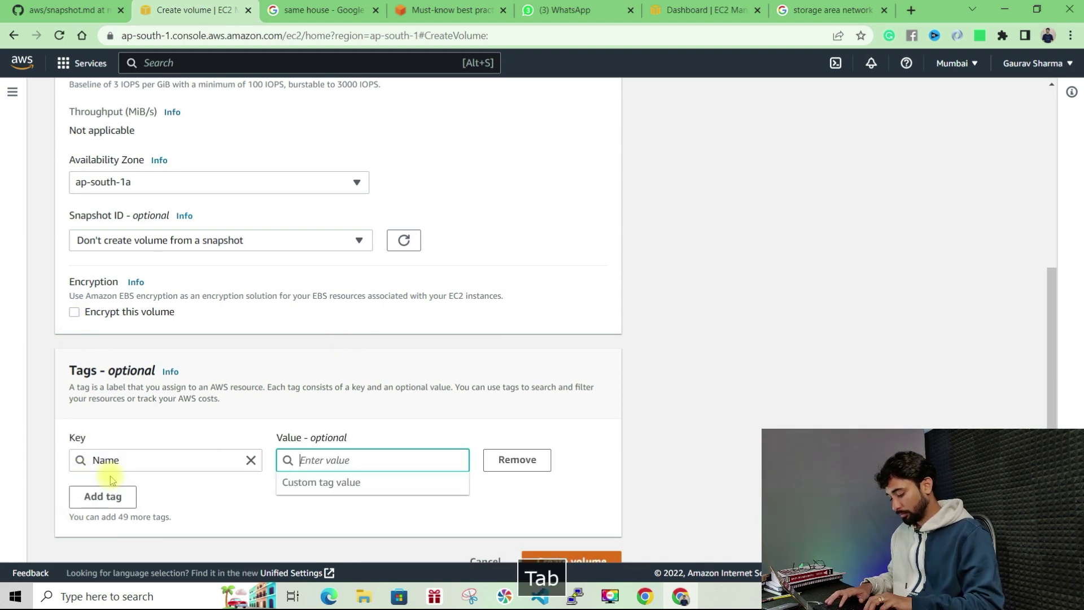
text(UnEncrypted)
scroll(559, 546, down, 1)
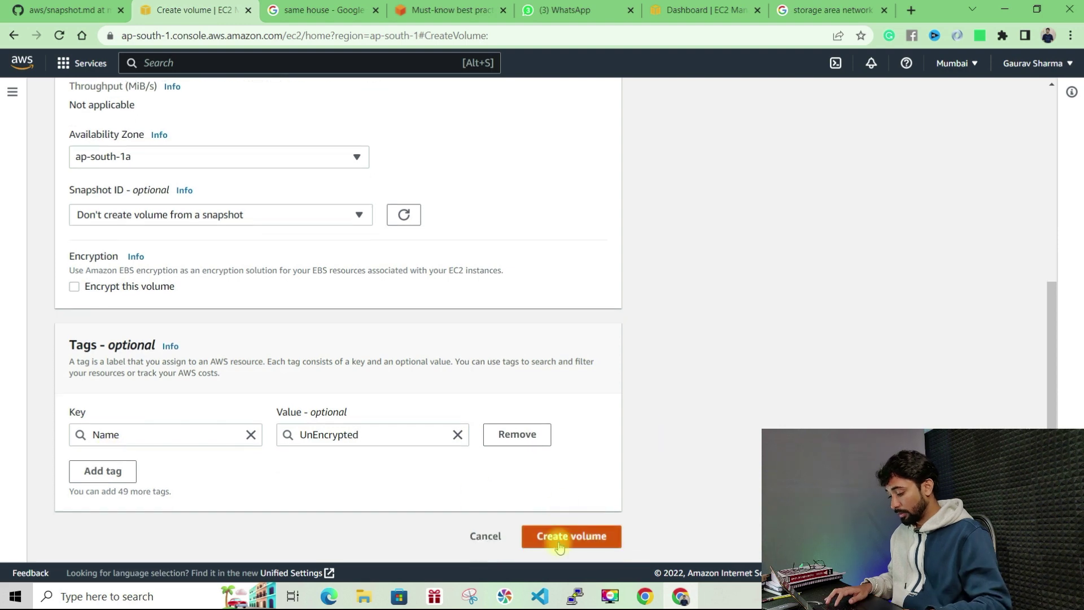
click(559, 546)
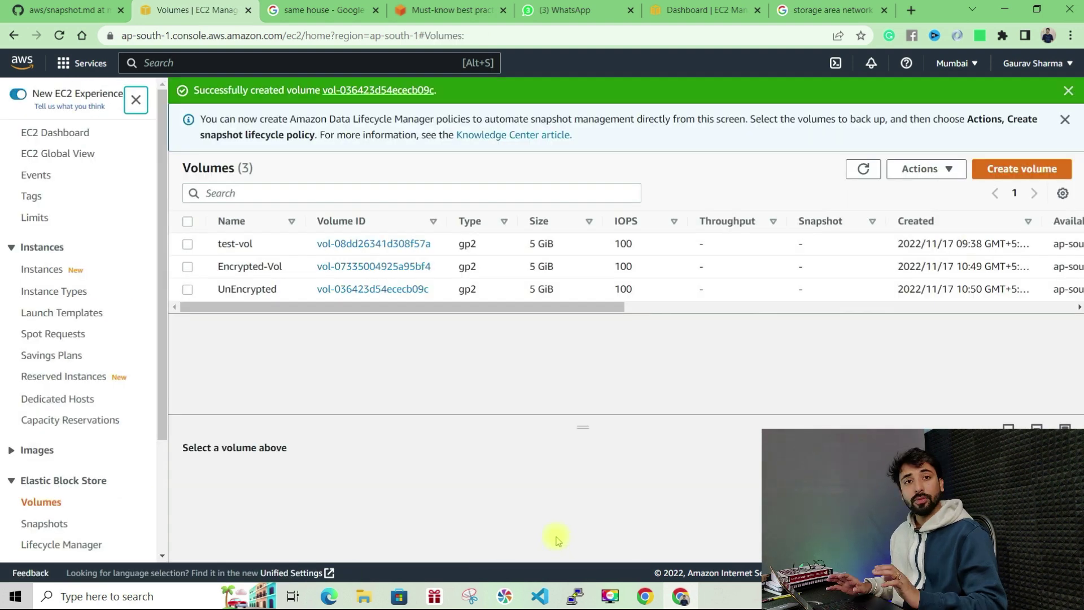
- Check the encryption setting in the snapshot creation form for Encrypted-Vol, and cancel without creating a snapshot
click(234, 268)
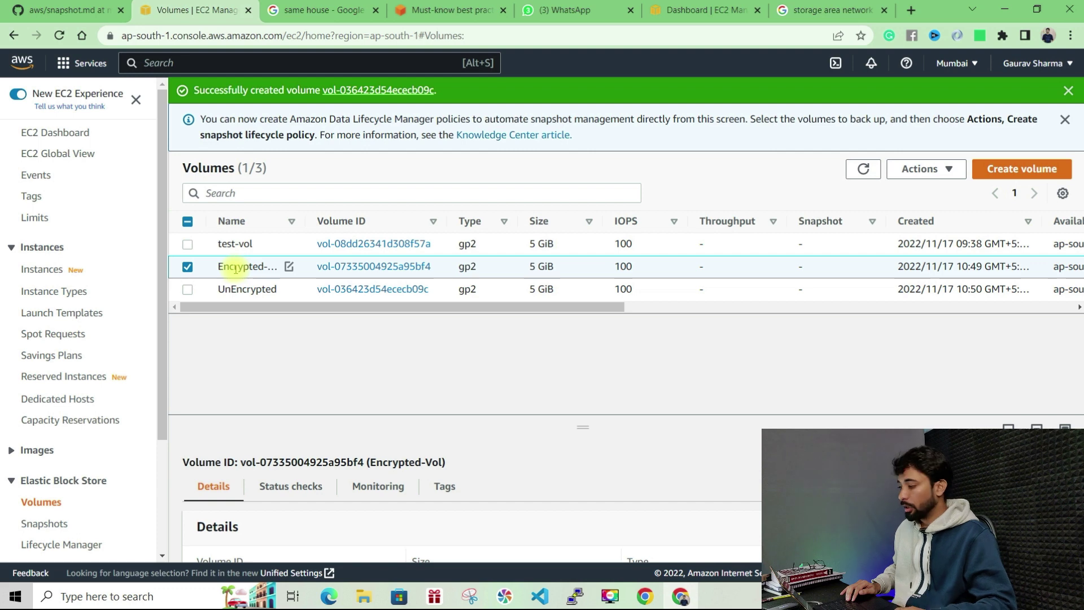
click(919, 171)
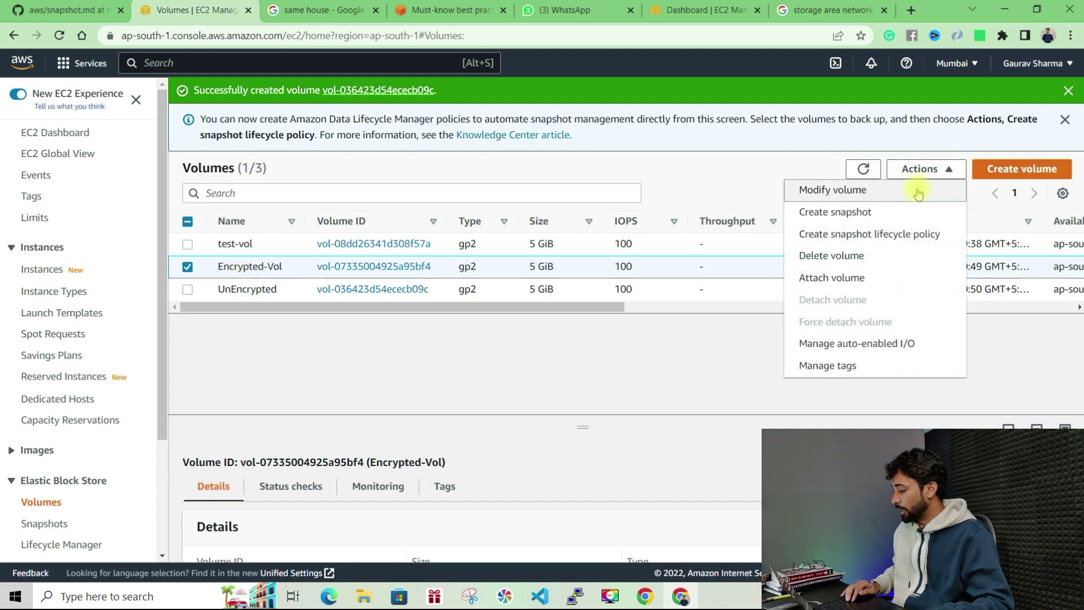
click(815, 214)
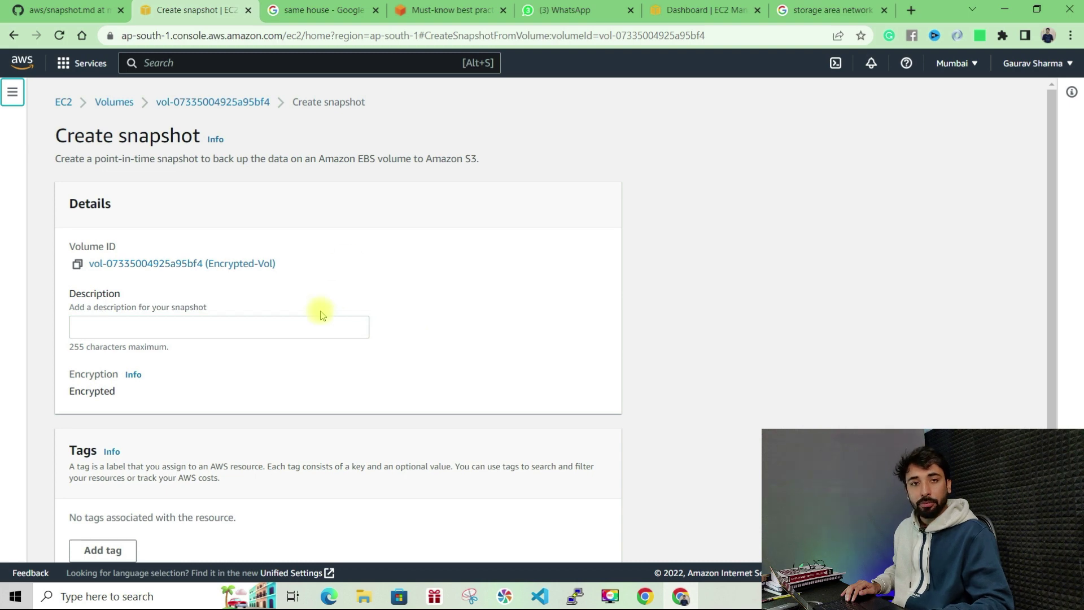
drag(127, 391, 69, 391)
click(96, 391)
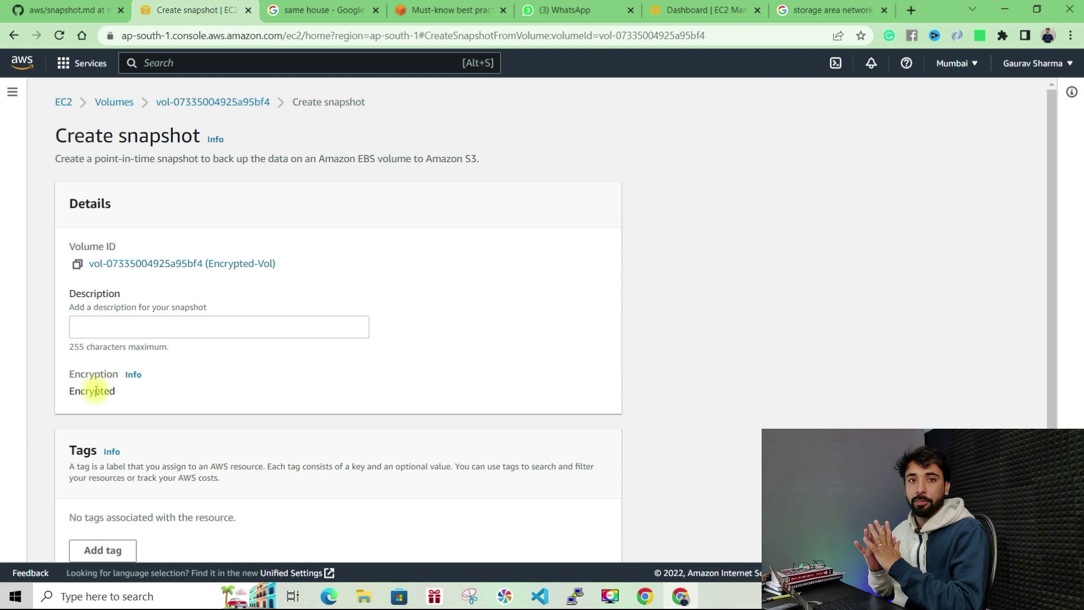
scroll(245, 450, down, 3)
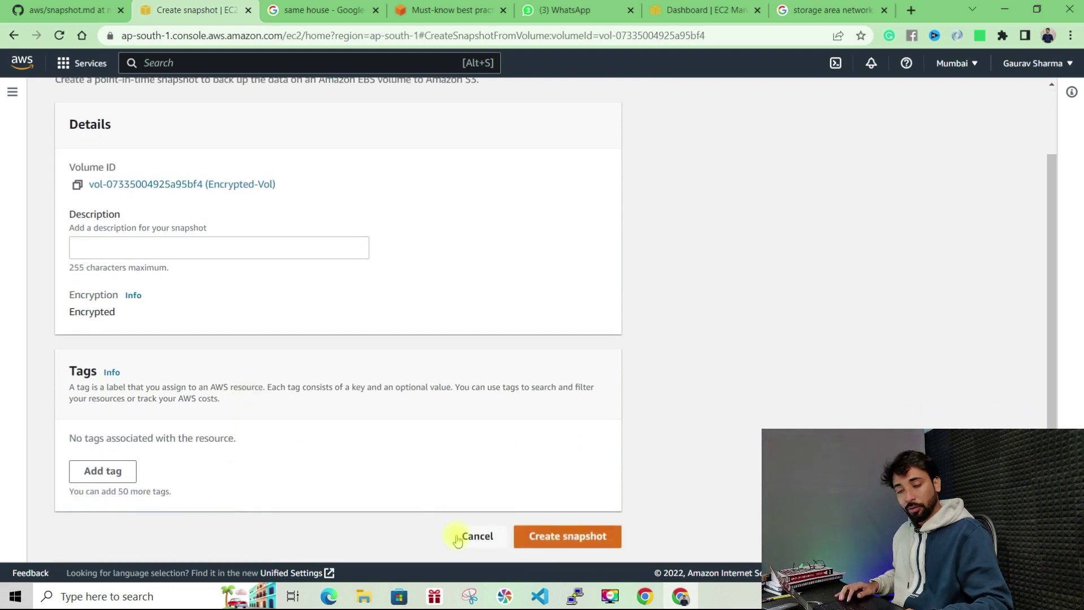
click(458, 537)
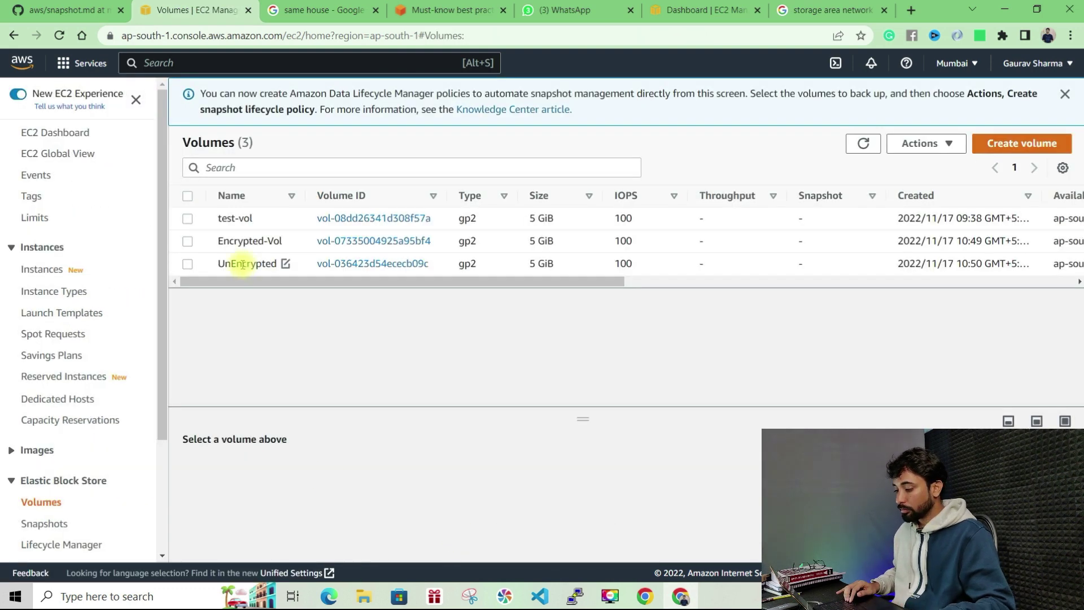
- Check the encryption setting in the snapshot creation form for the UnEncrypted volume, and return to the volumes list
click(243, 263)
click(915, 143)
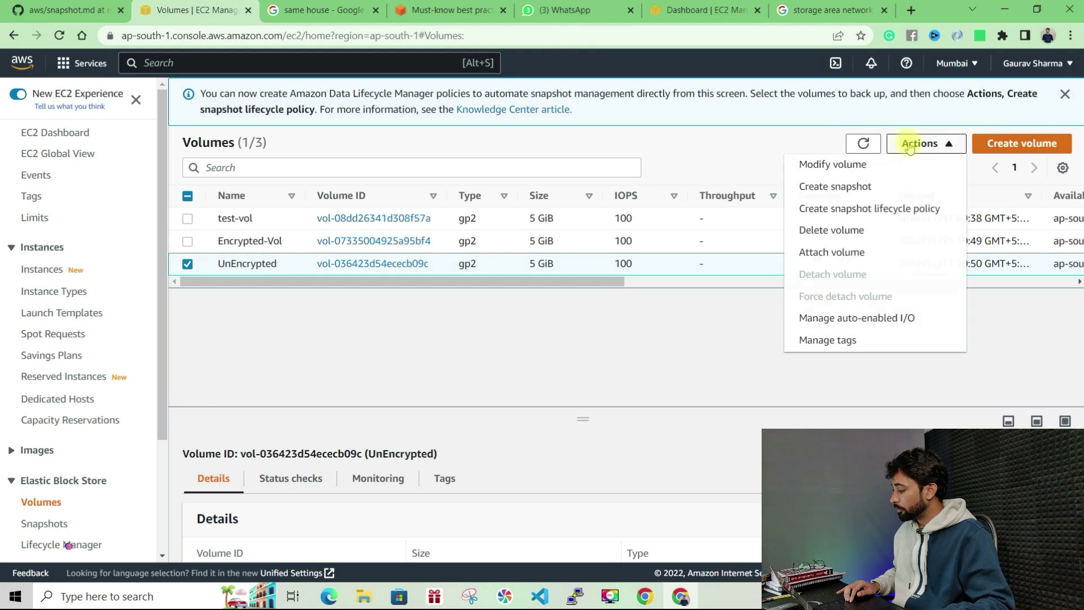
click(814, 185)
drag(144, 393, 10, 399)
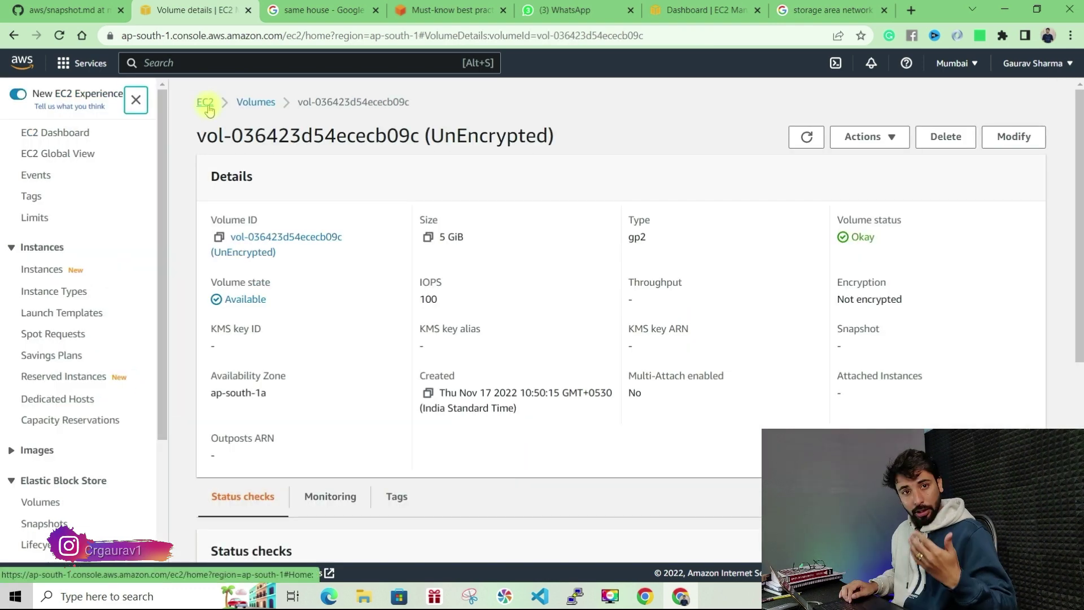
click(212, 102)
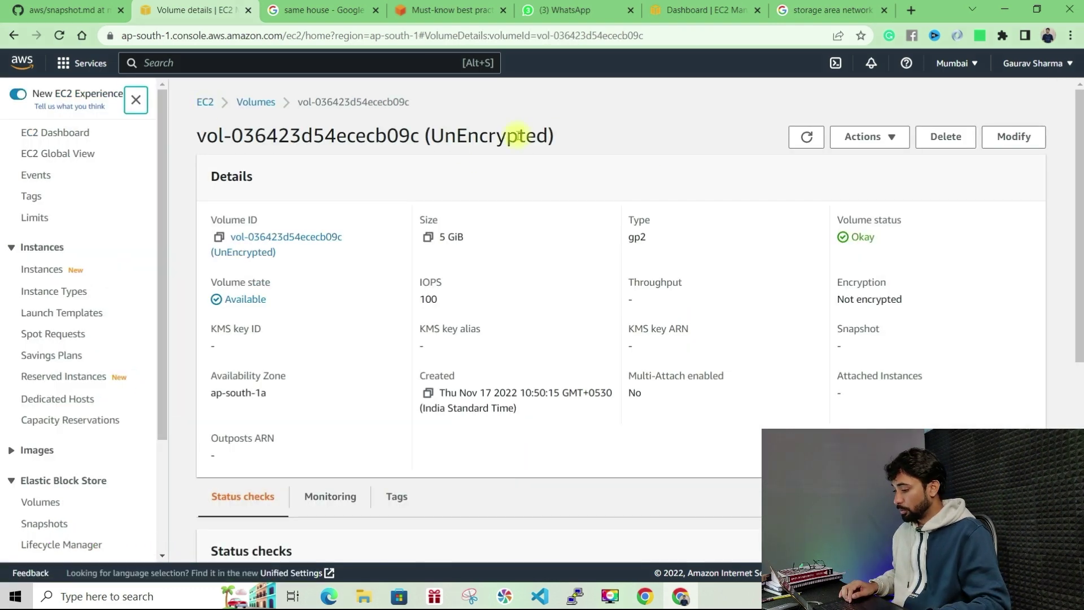
click(254, 103)
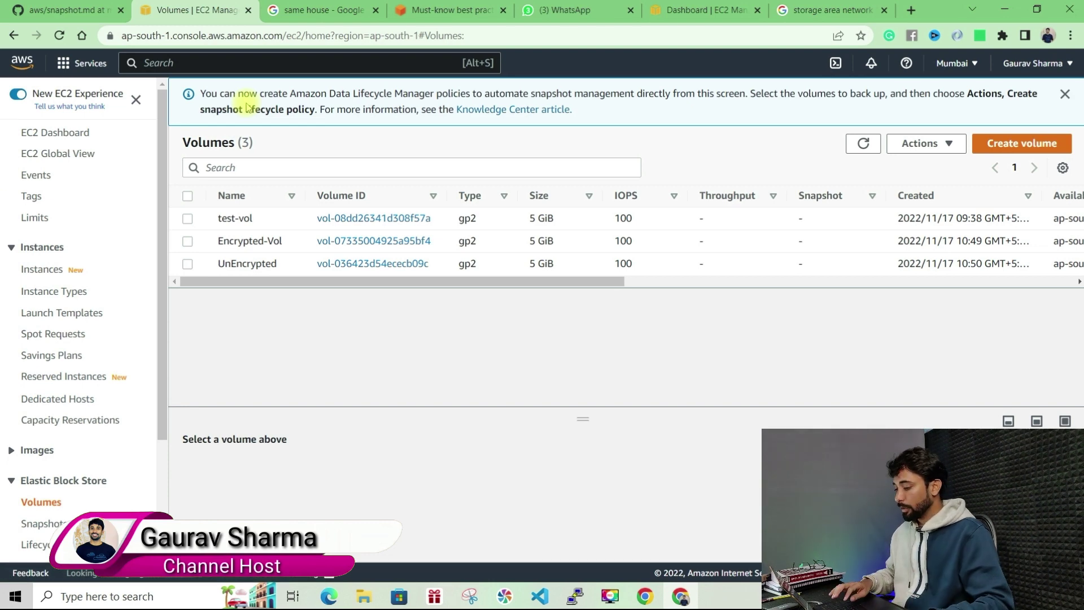
- Start a snapshot of the Encrypted-Vol volume and enter the description Enc-snap
click(254, 241)
click(921, 144)
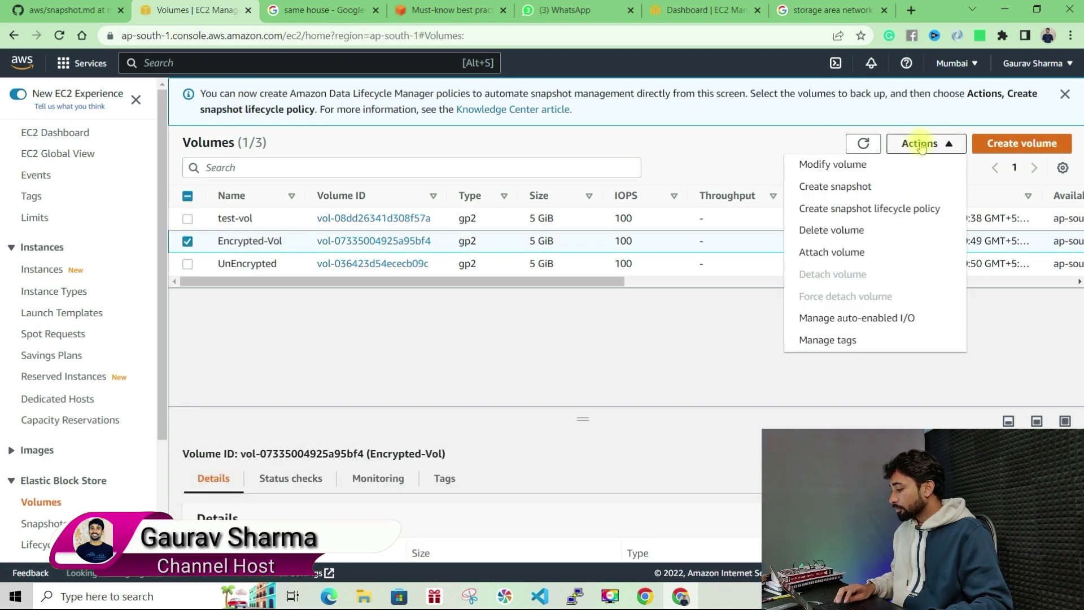
click(847, 186)
click(155, 328)
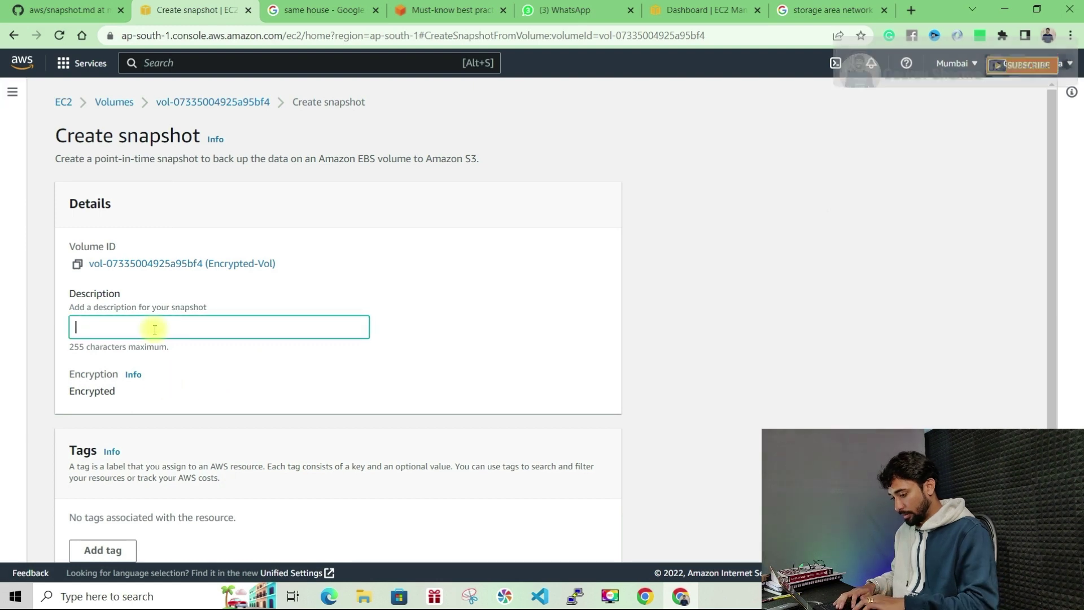
text(En)
text(ap)
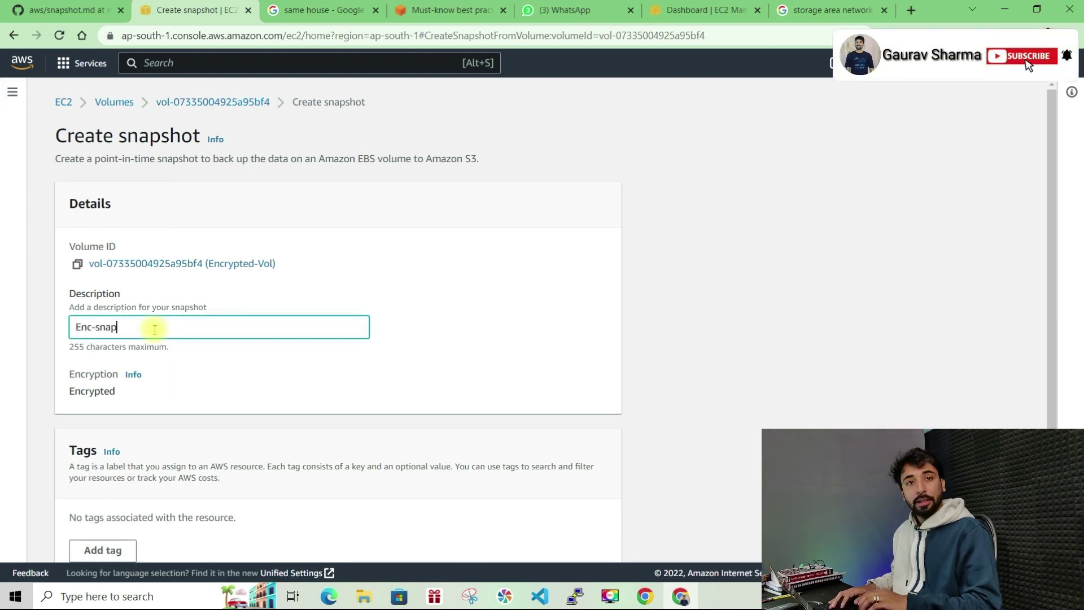
- Create the Enc-snap snapshot of the Encrypted-Vol volume without adding any tags
click(477, 343)
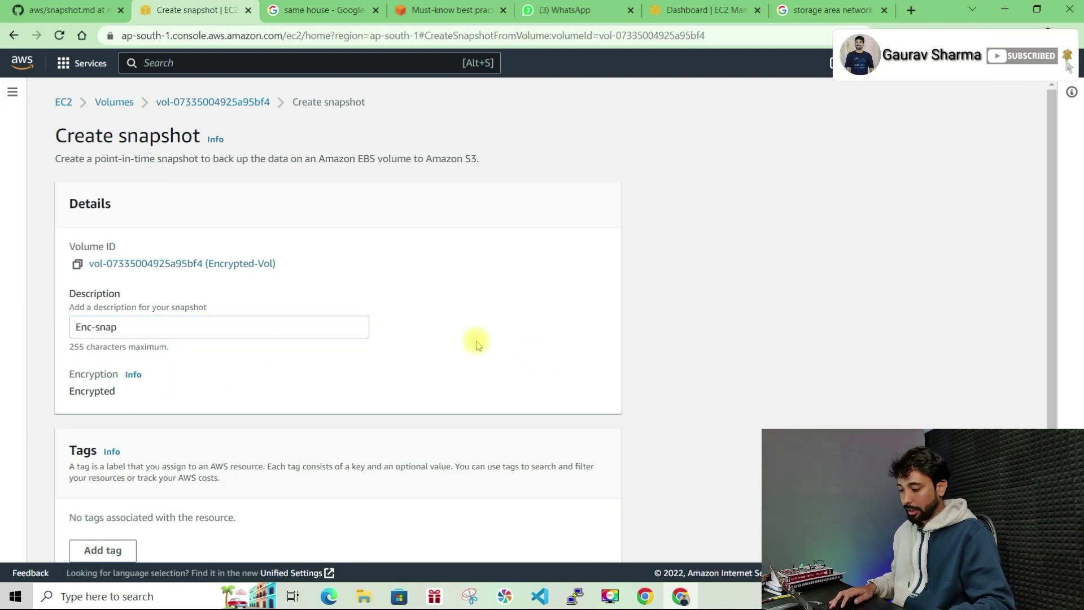
scroll(477, 342, down, 3)
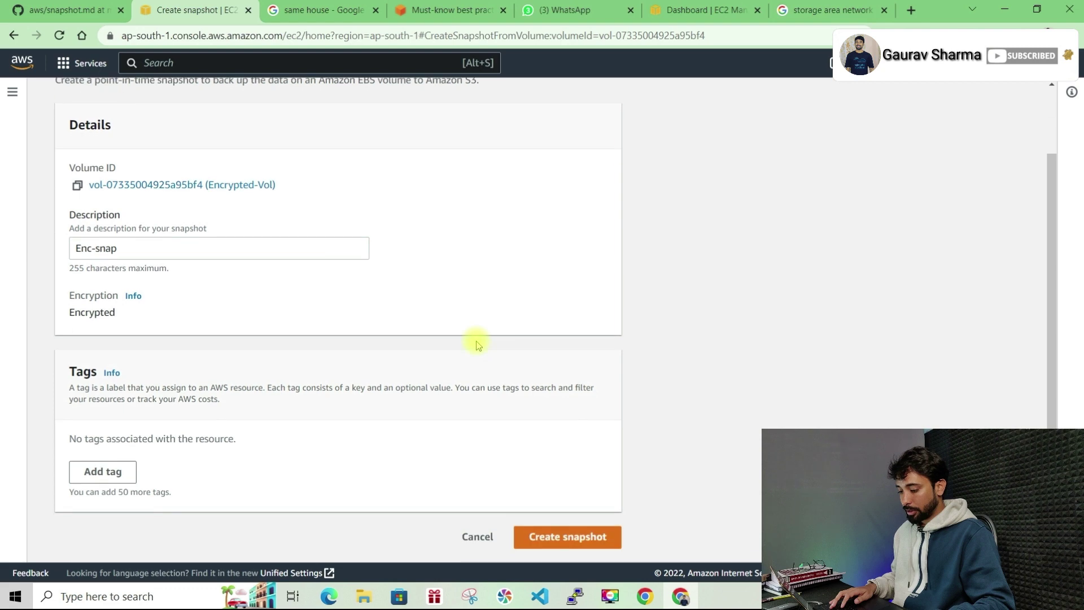
click(553, 537)
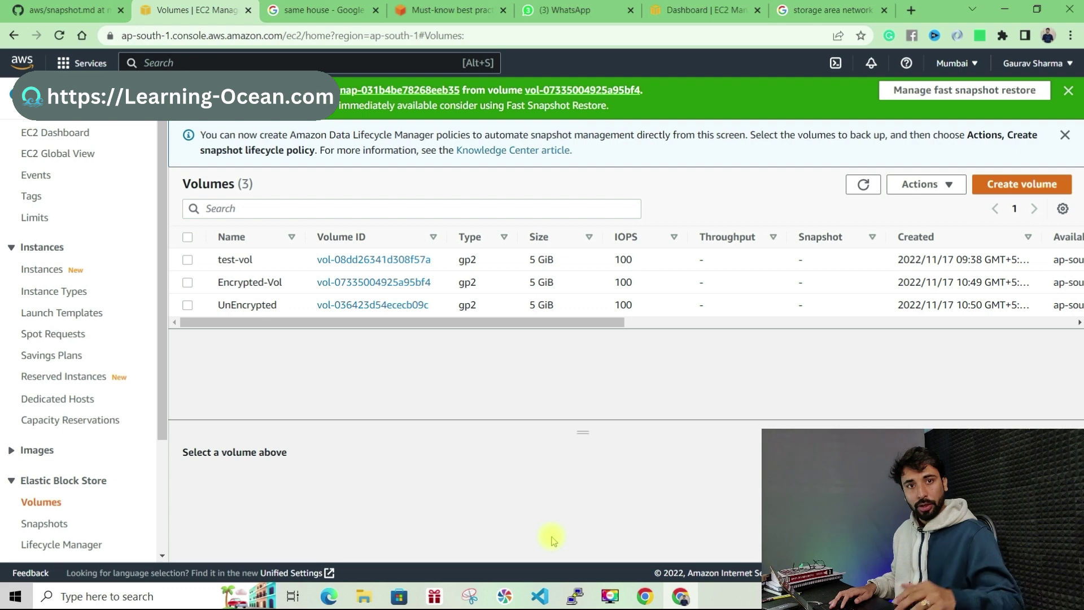
- Create a snapshot of the UnEncrypted volume with the description unEnc-snap, and refresh the volumes list
click(234, 308)
click(926, 184)
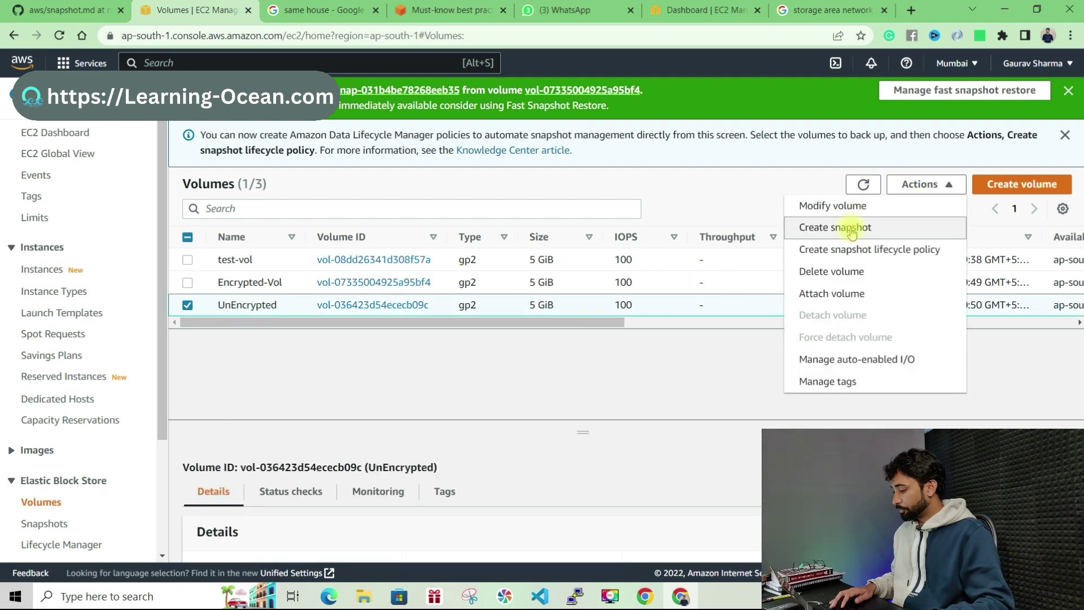
click(851, 227)
click(287, 333)
text(unEnc)
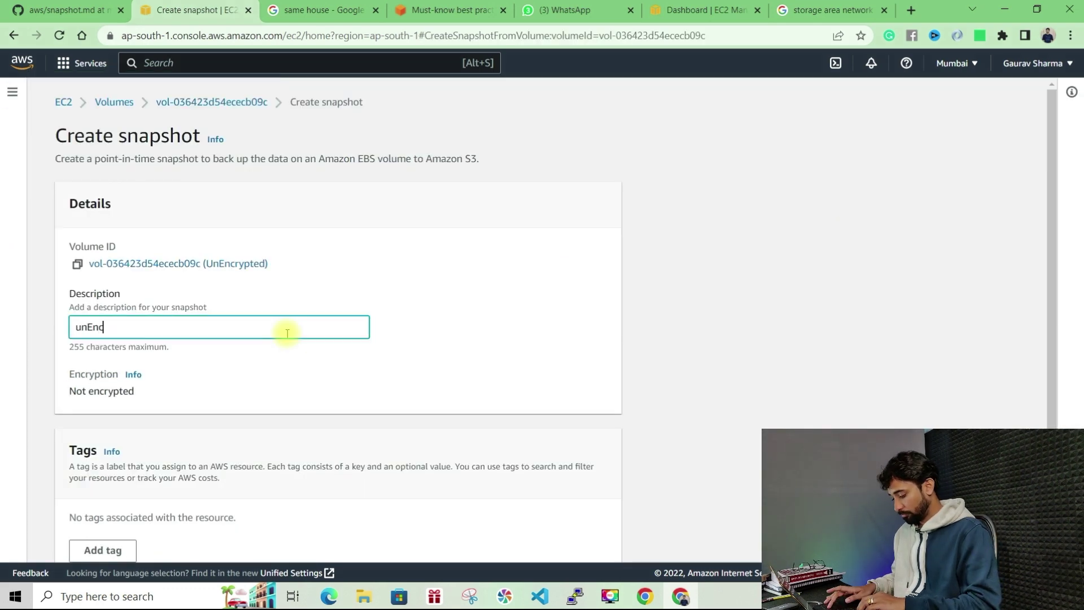
text(-snap)
scroll(508, 341, down, 3)
click(543, 538)
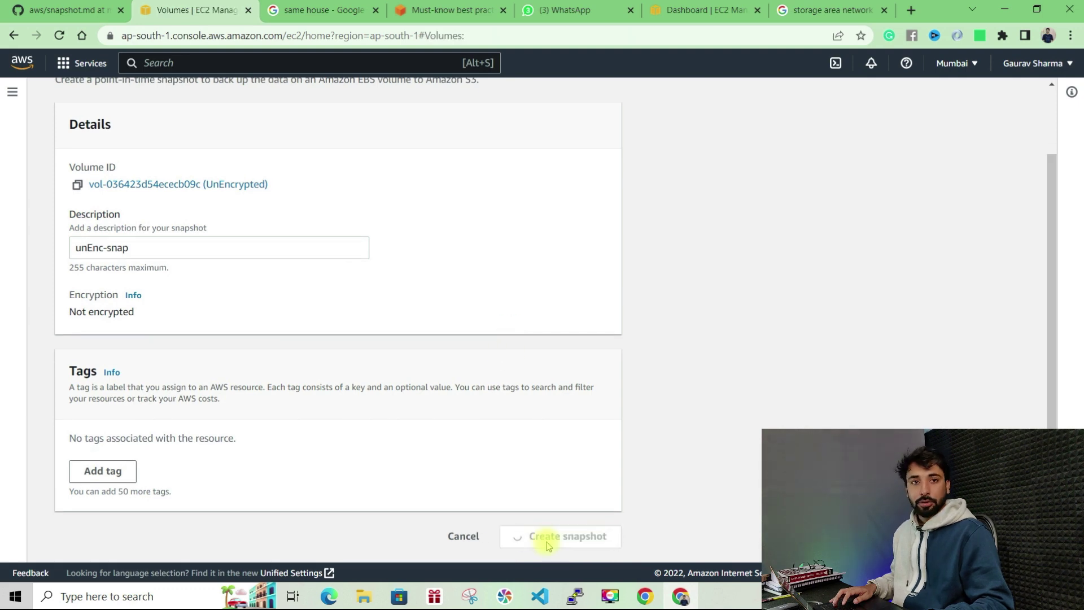
click(854, 187)
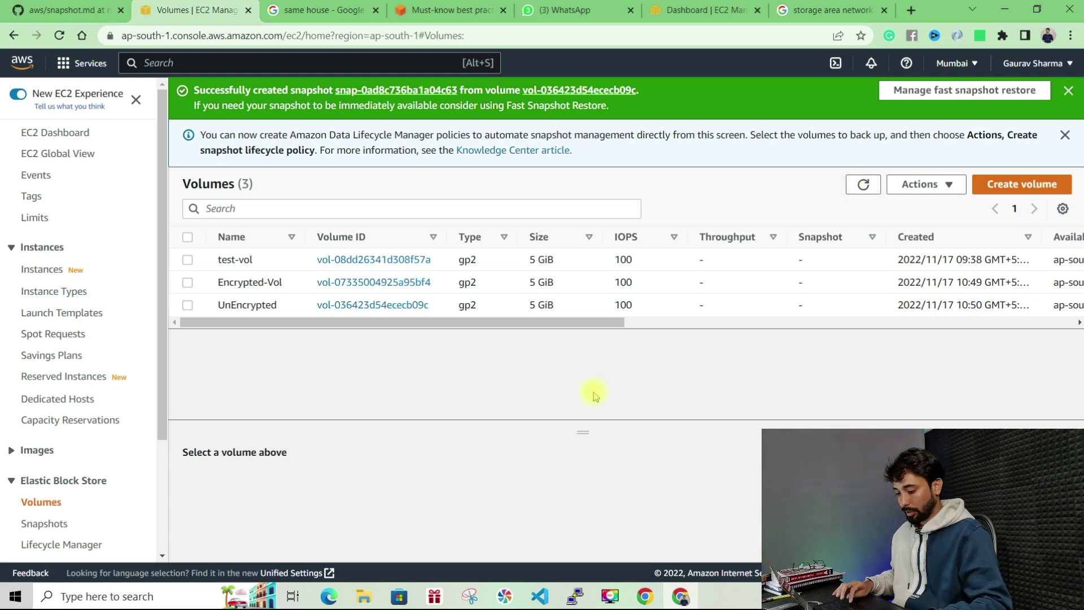
- Start creating a volume from the Enc-snap snapshot and check the encryption setting in the form
click(45, 524)
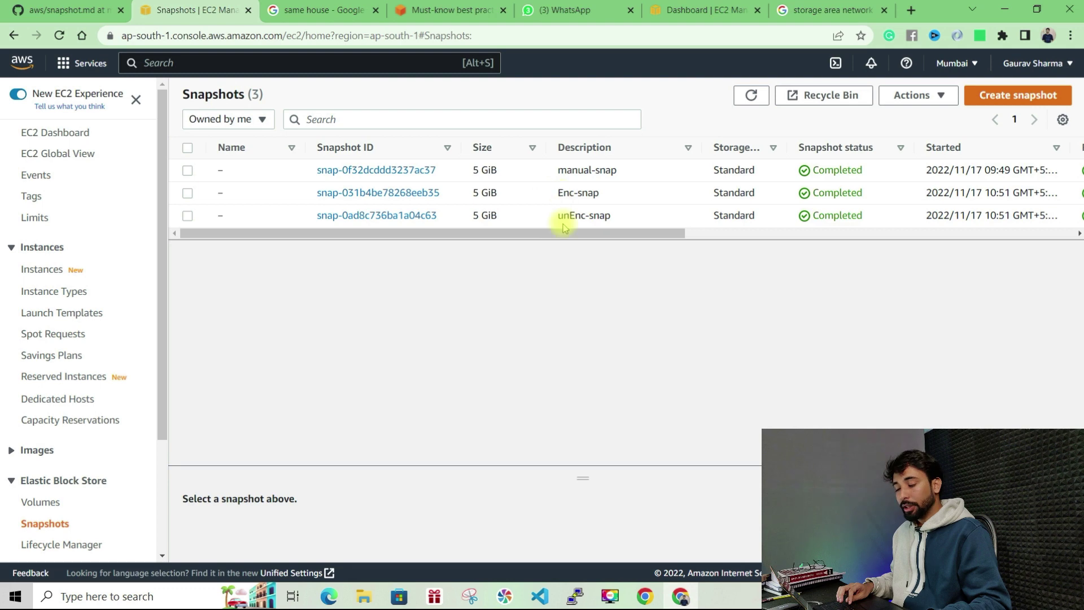
click(584, 195)
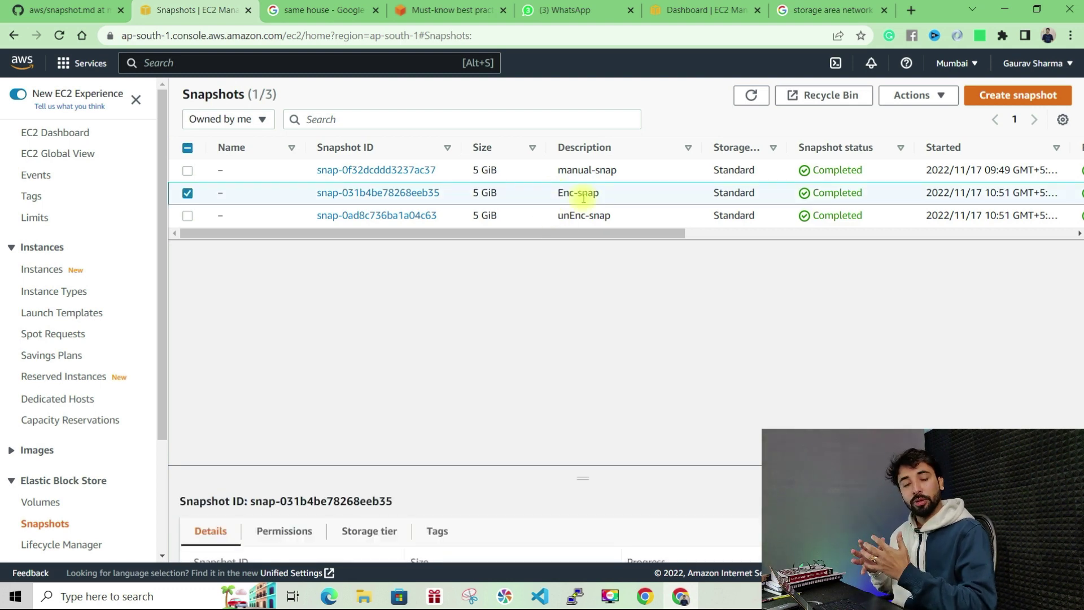
click(903, 97)
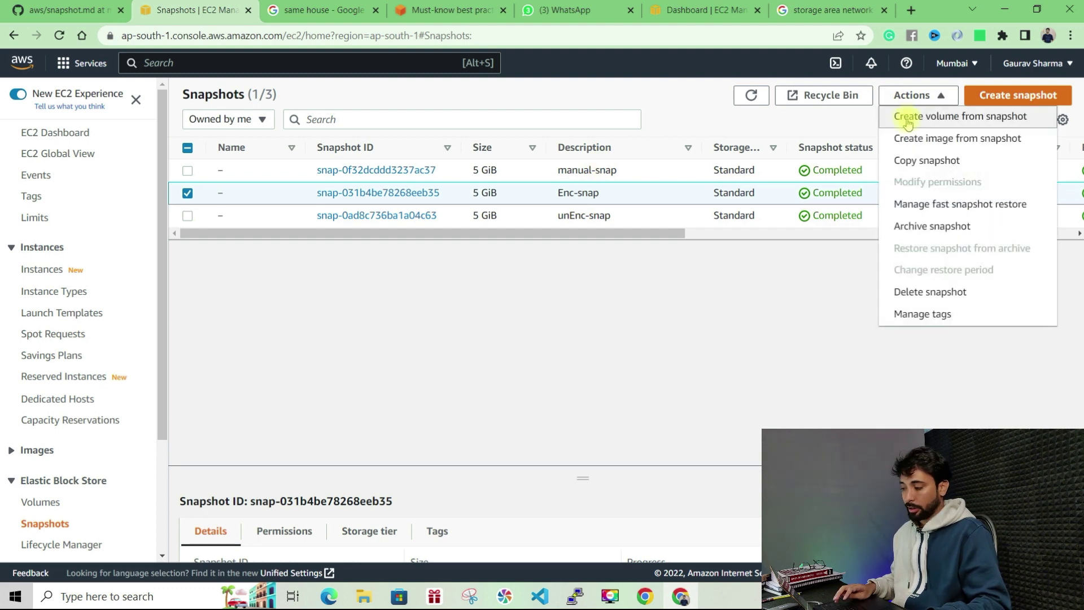
click(908, 119)
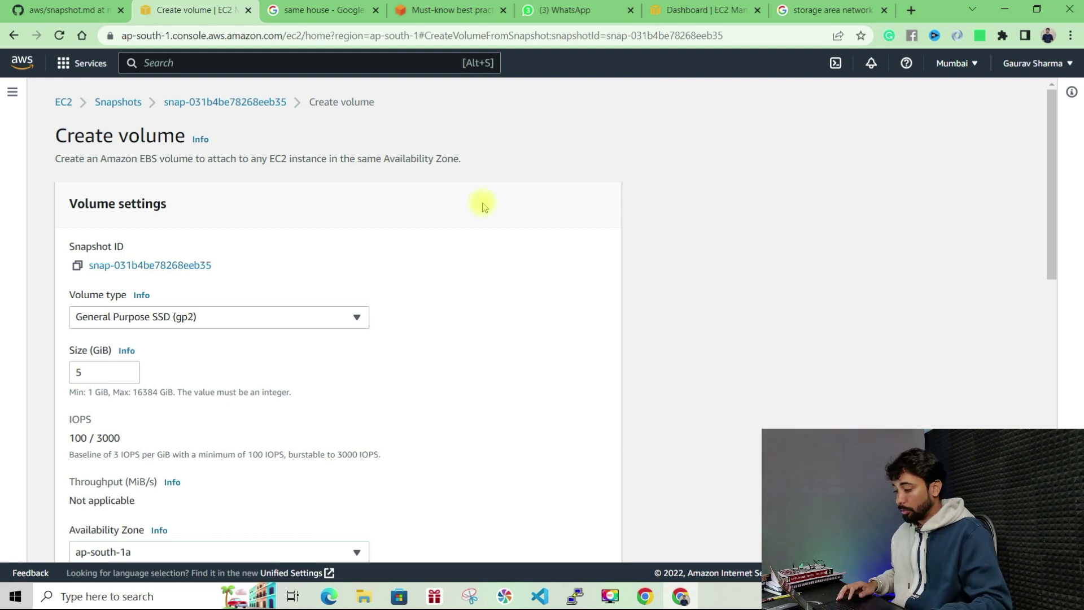
scroll(501, 350, down, 6)
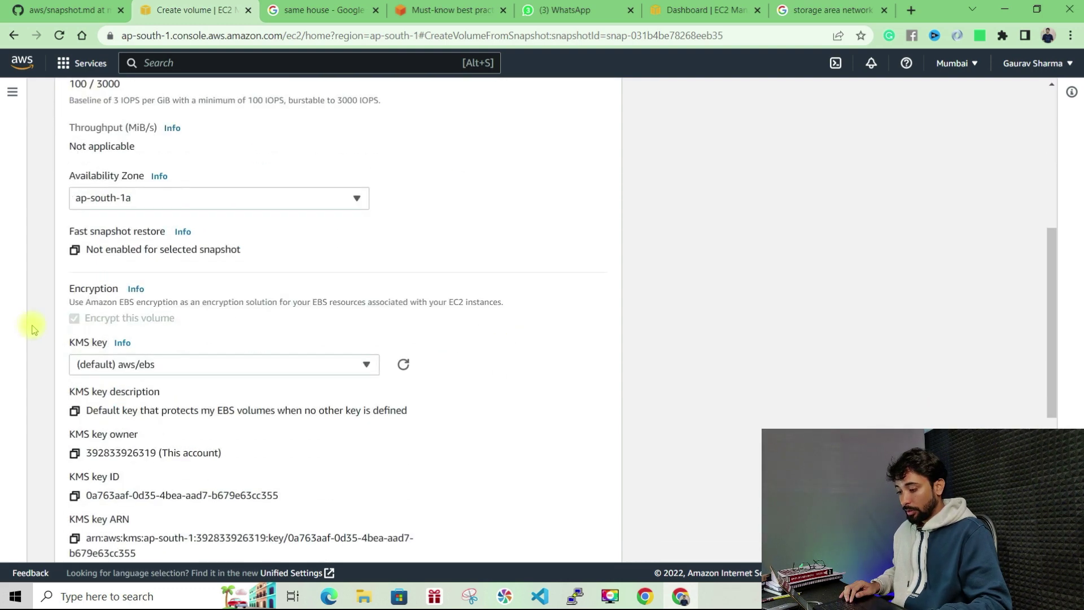
drag(66, 290, 115, 296)
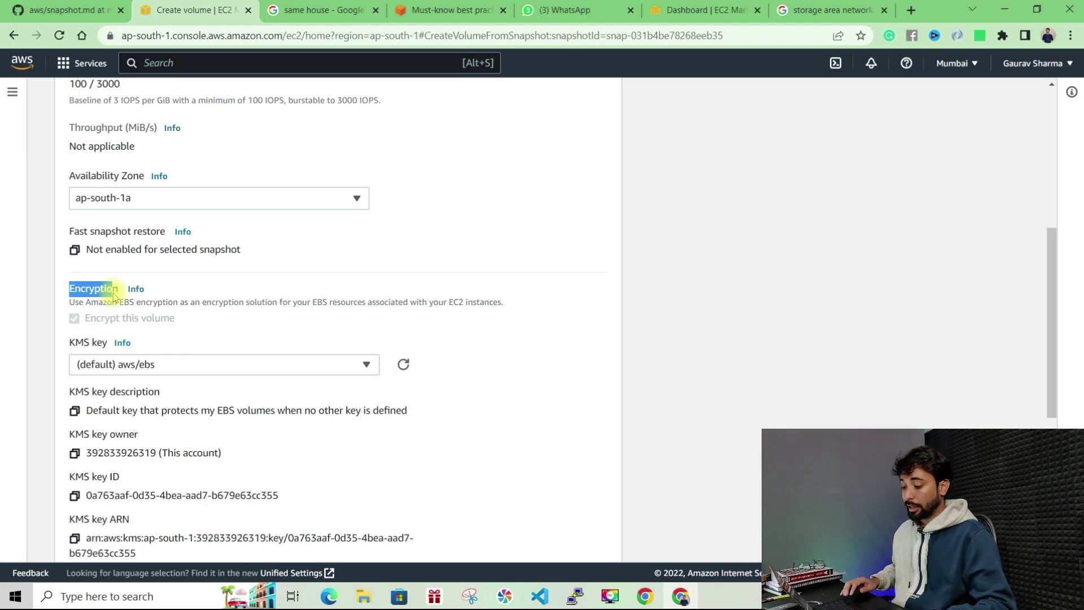
drag(114, 296, 84, 300)
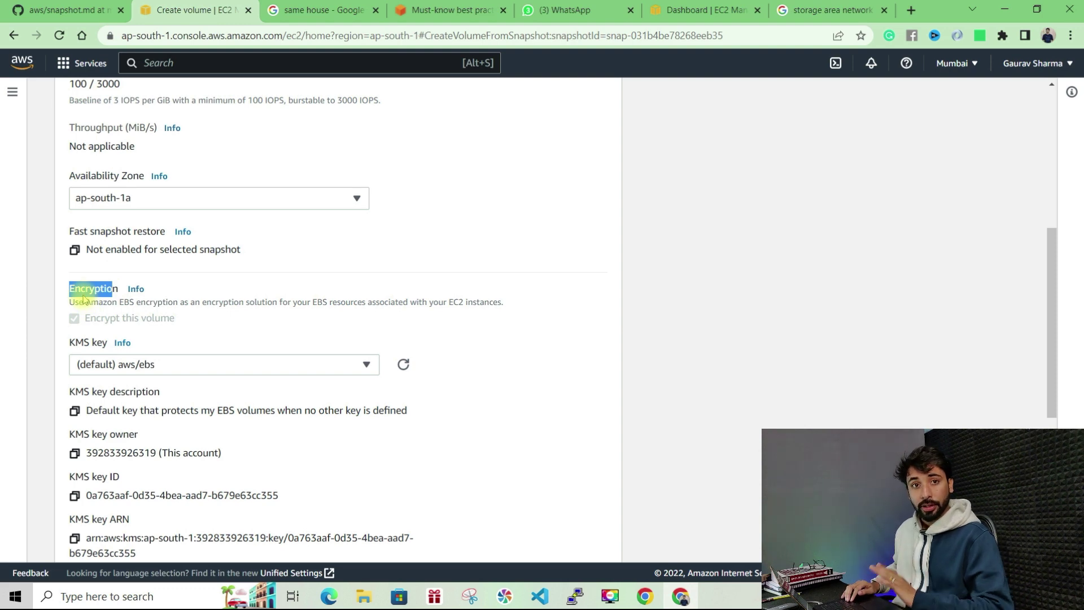
click(416, 243)
- Review the remaining volume settings and create the volume from Enc-snap with the default options
scroll(416, 243, up, 6)
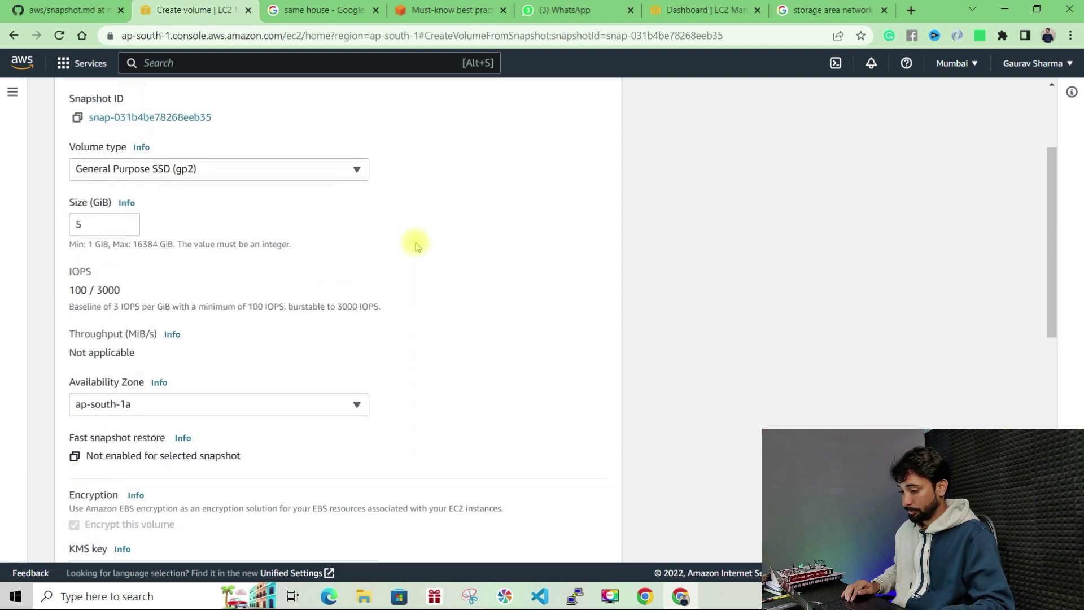
scroll(455, 355, down, 2)
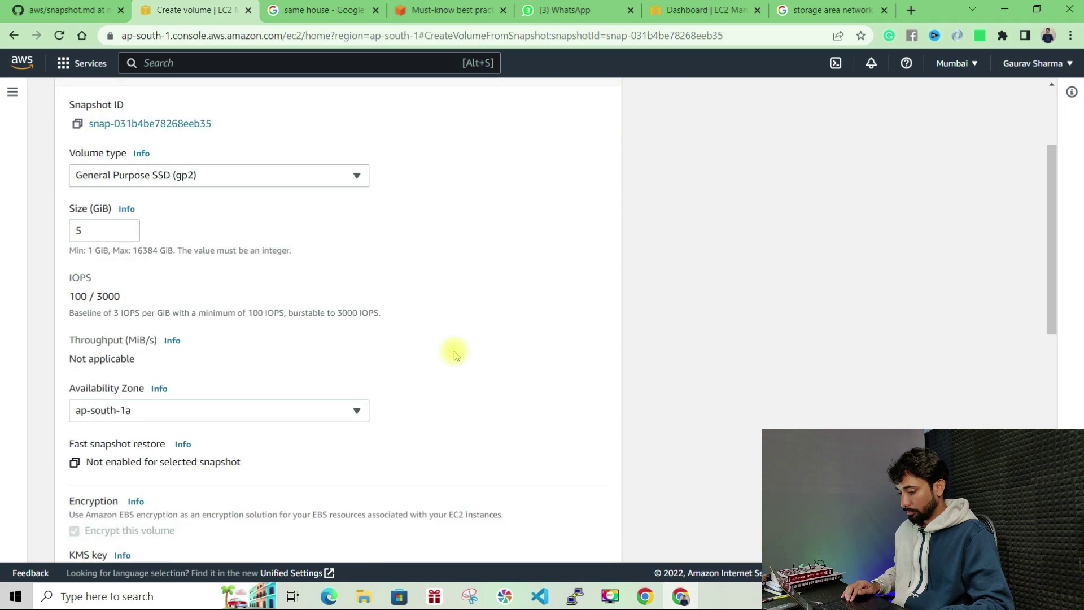
scroll(455, 354, down, 10)
click(565, 537)
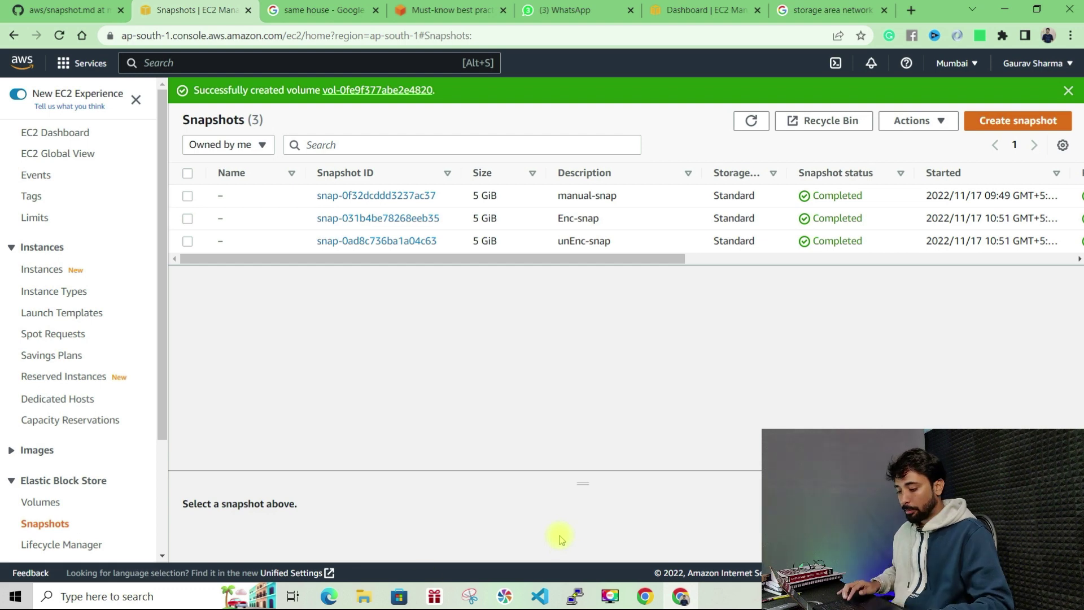
- Name the new volume restored from the Enc-snap snapshot vol-from-snap-enc, and look over its columns in the volumes list
click(43, 502)
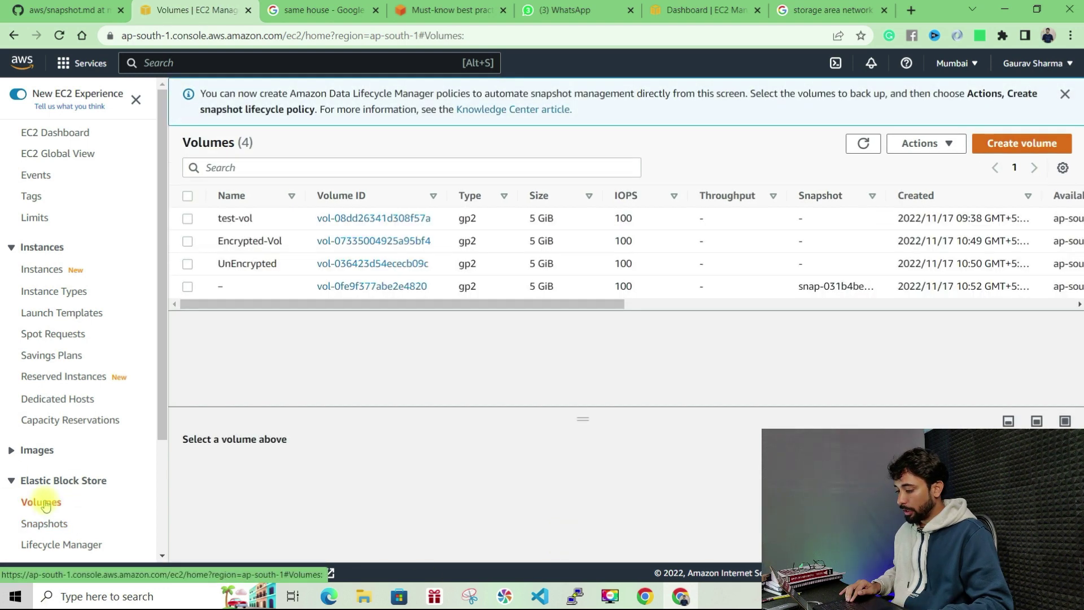
click(233, 288)
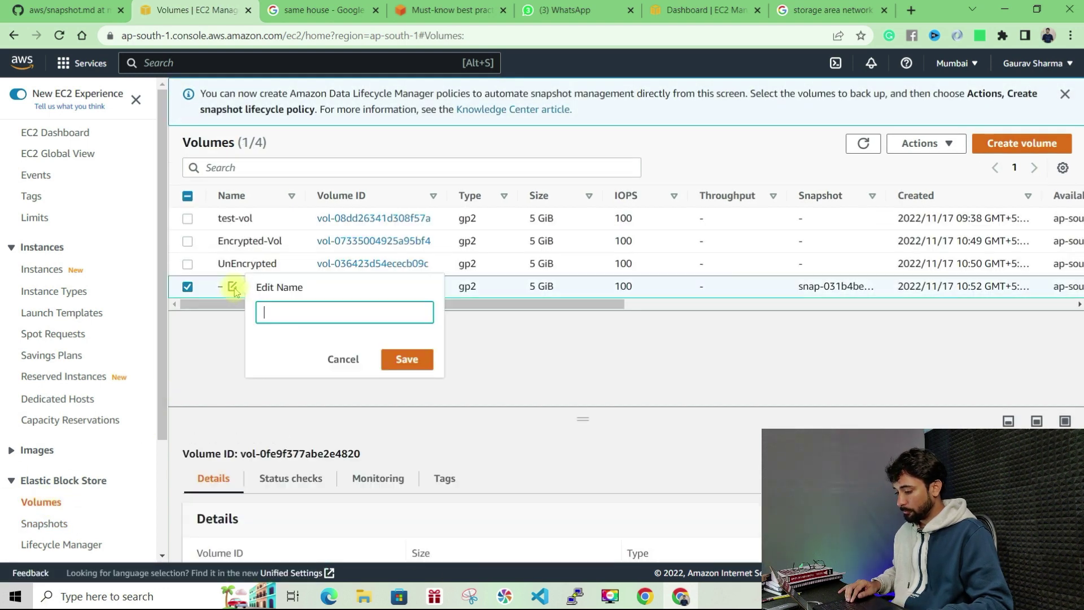
text(vol-from-snam)
key(BackSpace)
text(p-enc)
click(400, 370)
drag(293, 308, 445, 355)
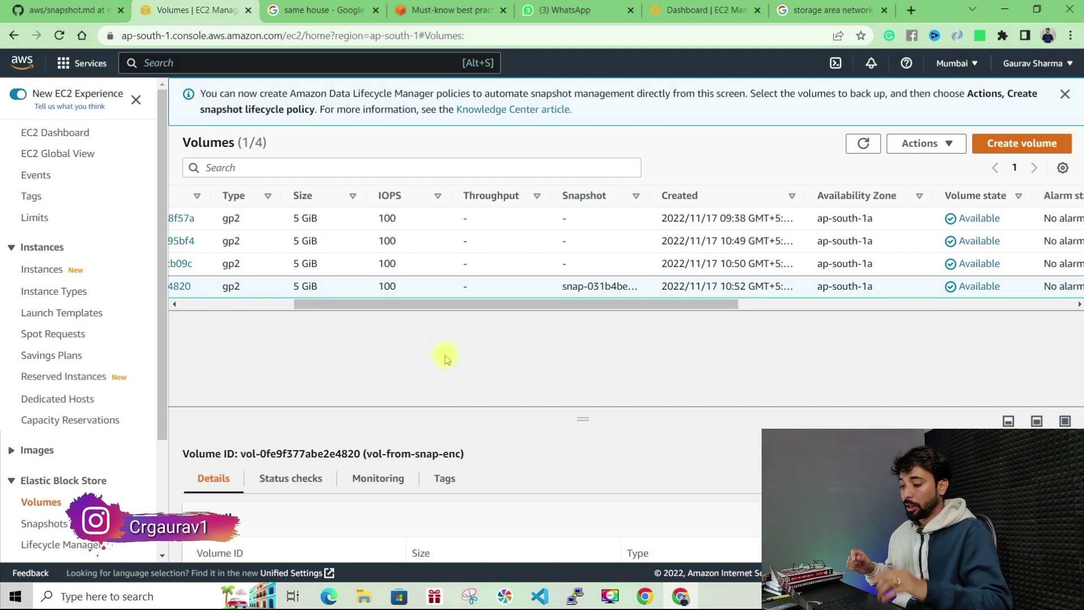
- Recheck the encryption option in the volume creation form for the Enc-snap snapshot, and cancel without creating a volume
click(39, 525)
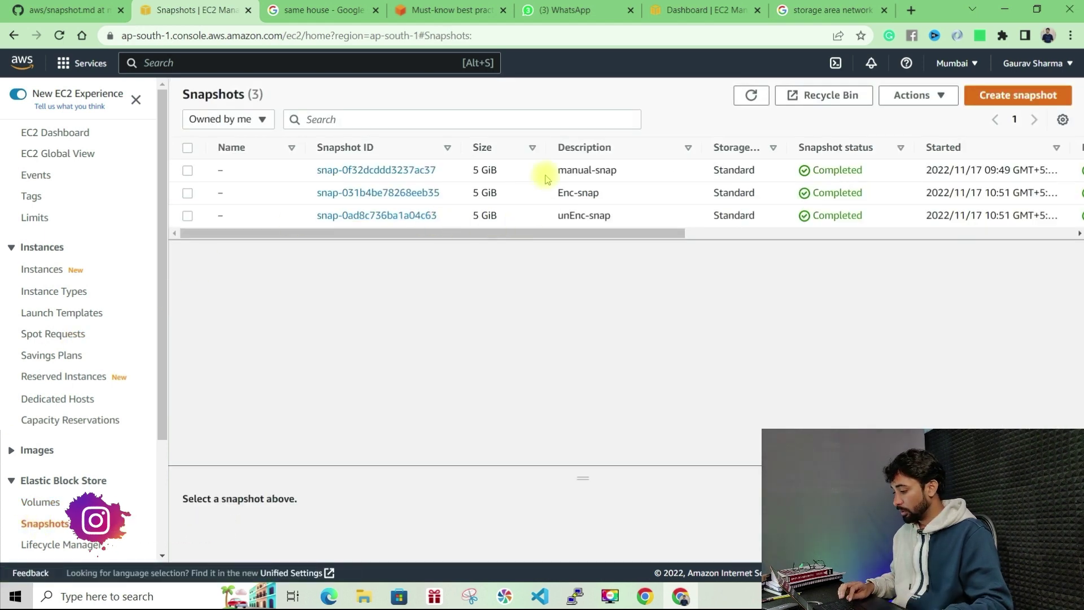
click(565, 193)
click(918, 95)
click(926, 124)
scroll(105, 395, down, 5)
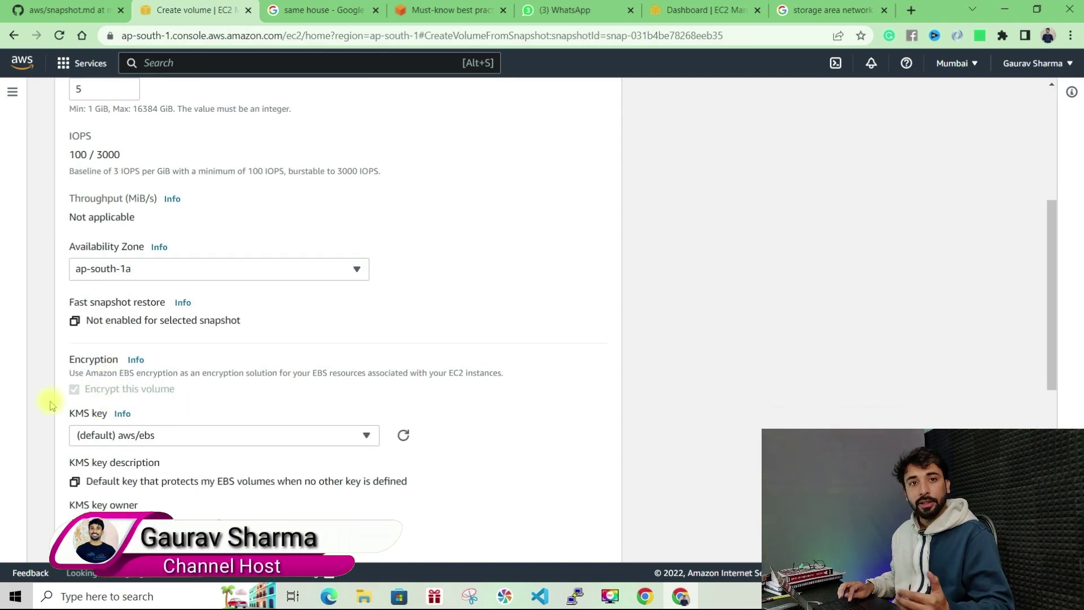
scroll(543, 327, down, 2)
scroll(638, 343, up, 2)
scroll(639, 343, down, 7)
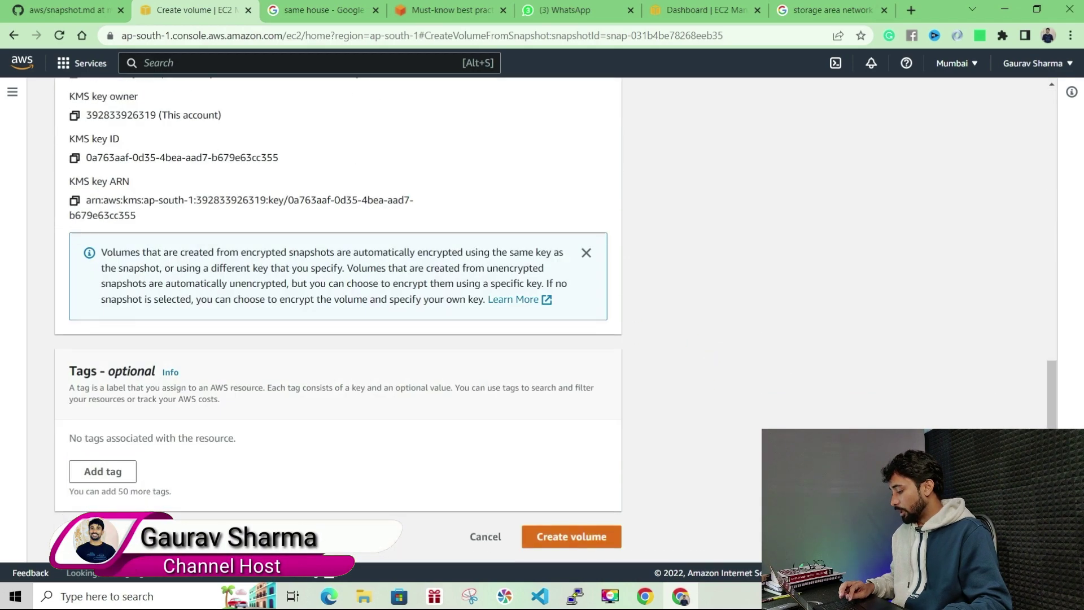
click(485, 536)
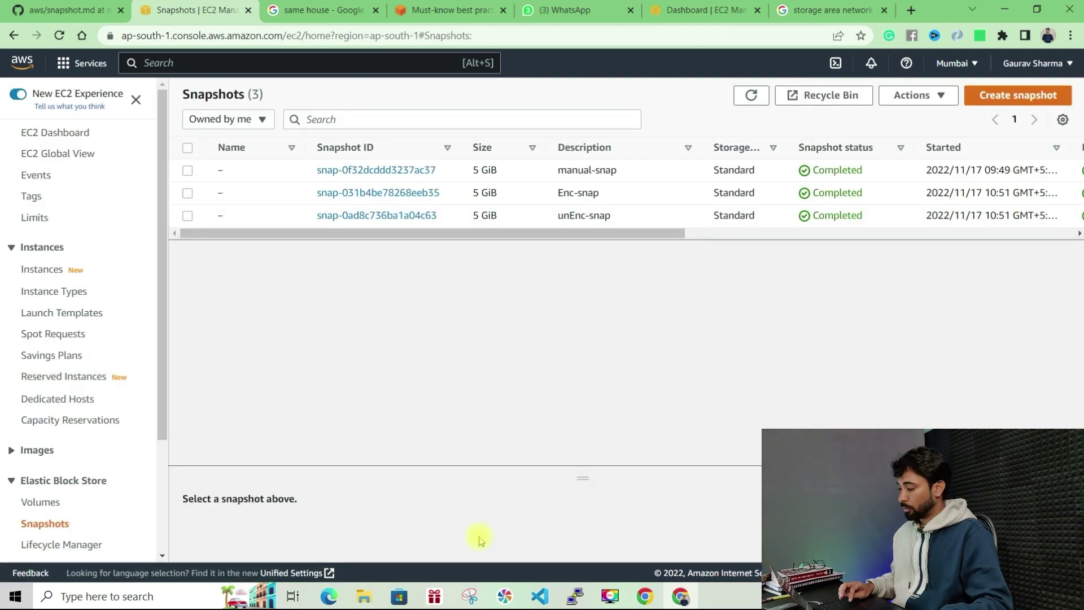
- Create a volume from the unEnc-snap snapshot with encryption of the volume turned on
click(570, 215)
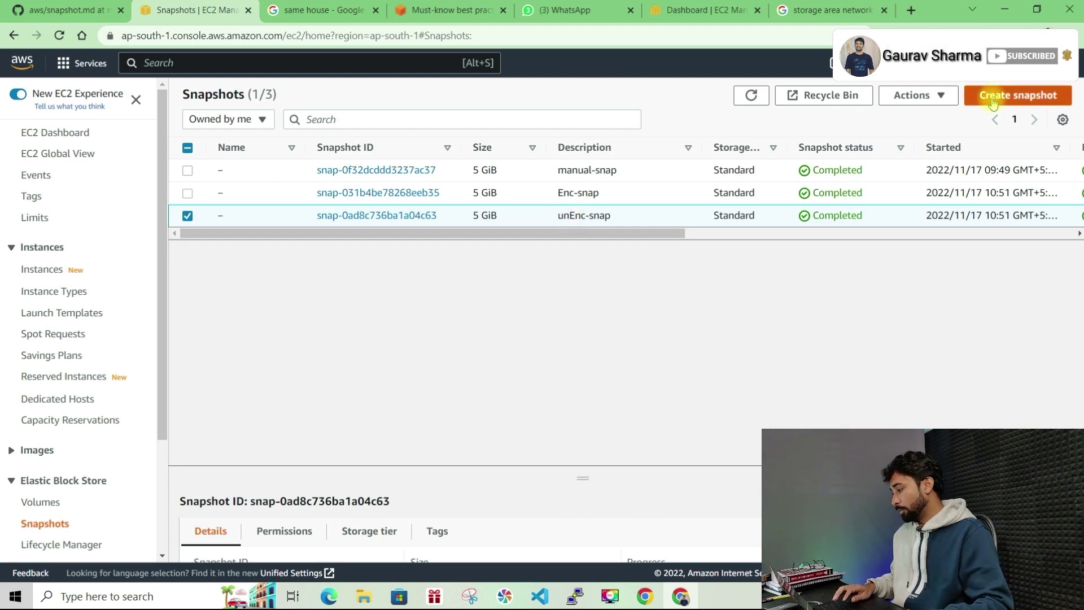
click(912, 96)
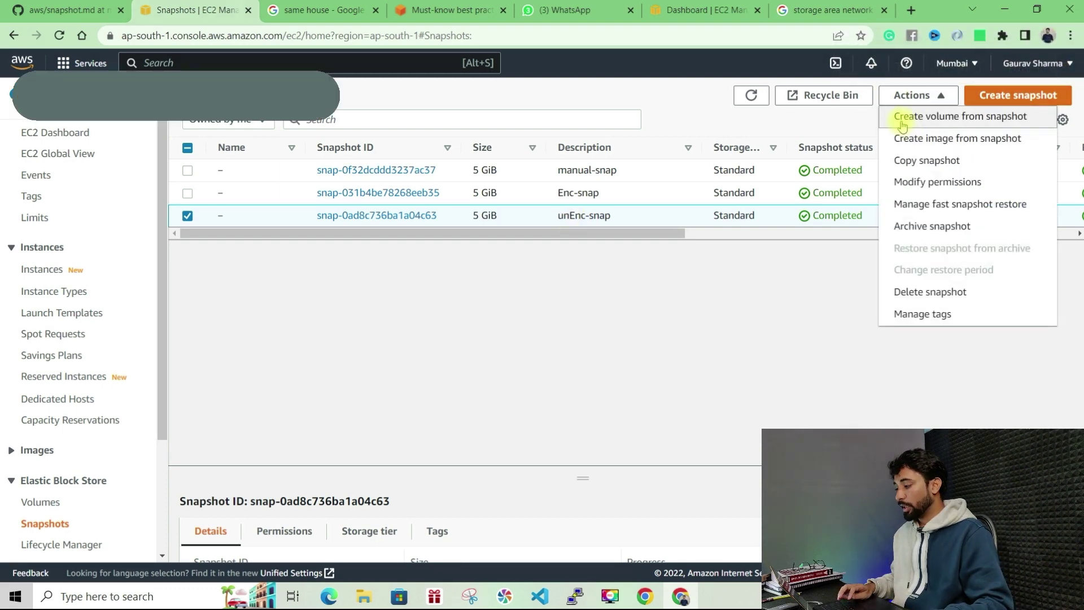
click(903, 115)
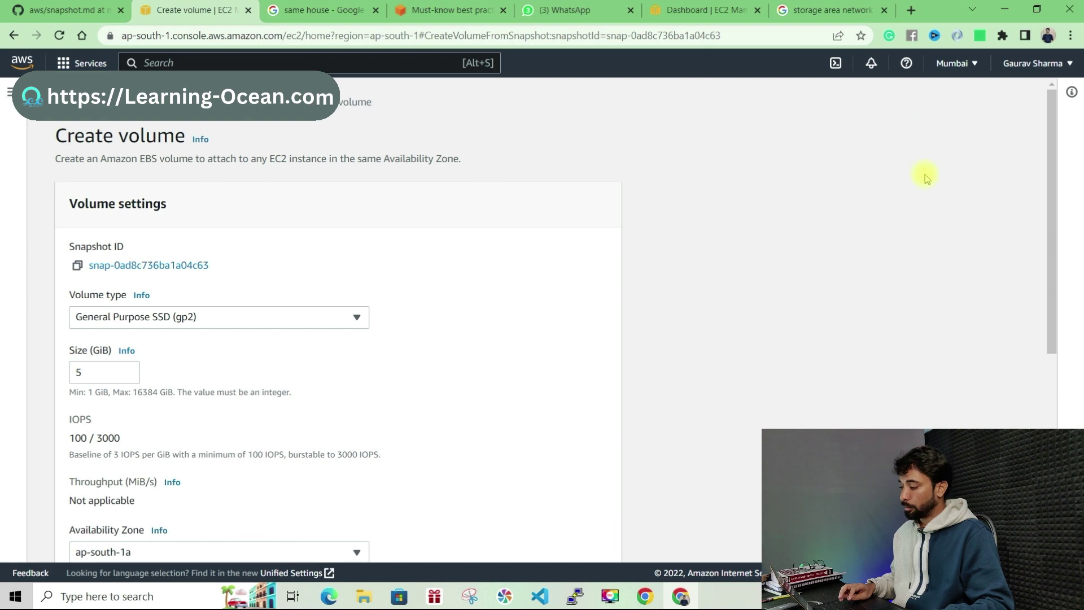
scroll(752, 324, down, 5)
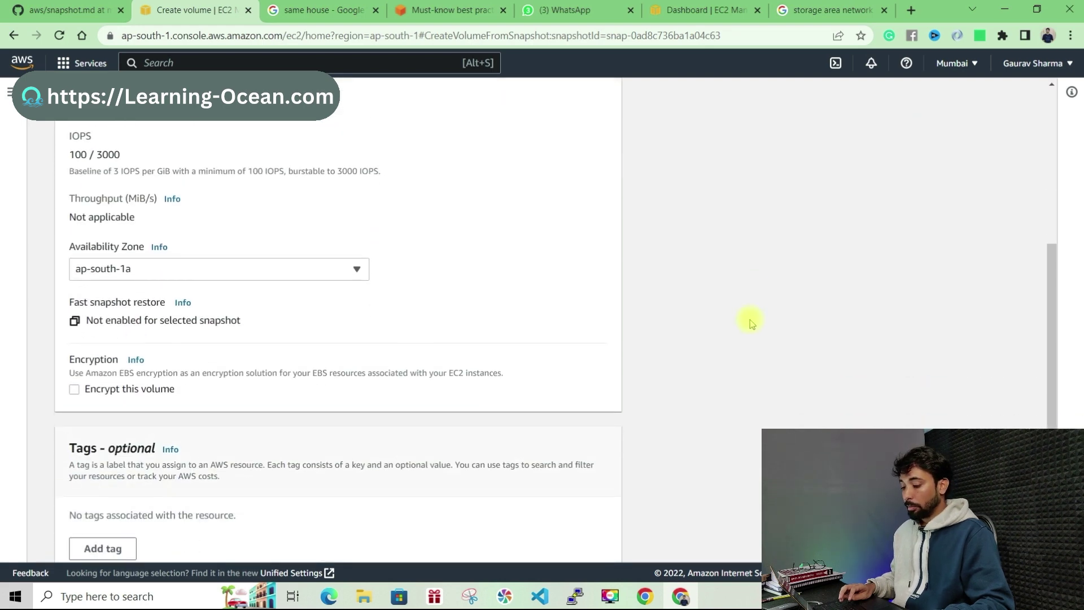
drag(69, 366, 149, 367)
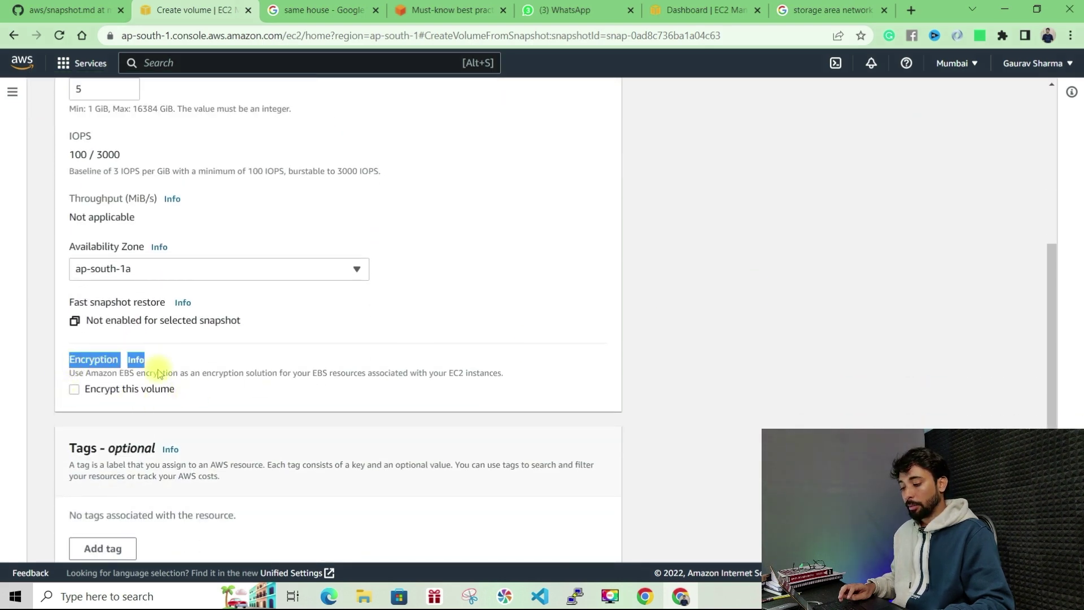
click(74, 391)
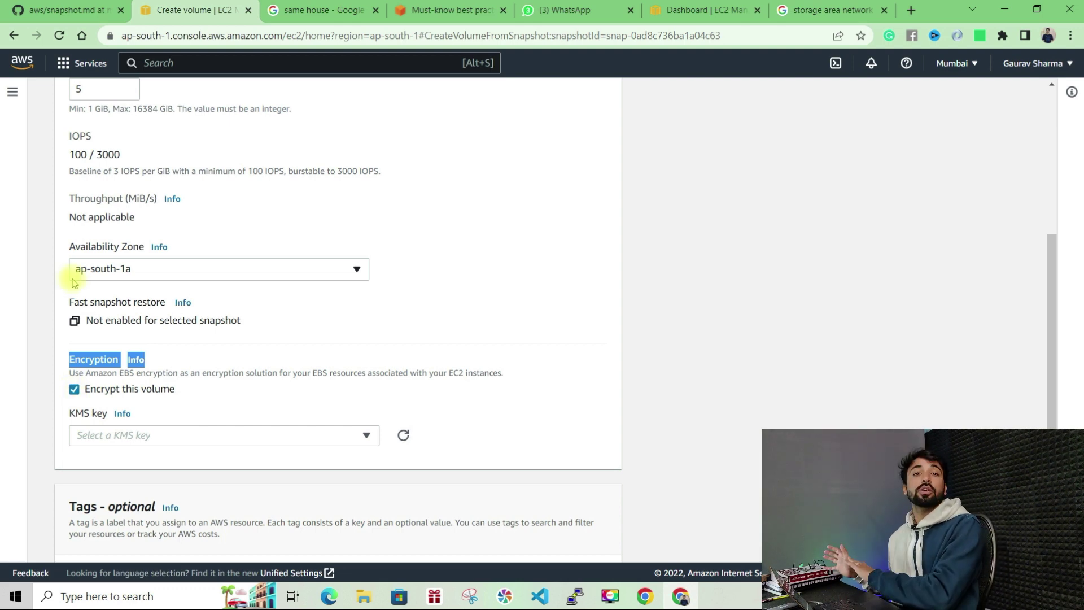
scroll(483, 375, down, 2)
click(565, 538)
- Check the encryption status of the newly created, unnamed volume in the volumes list
scroll(701, 265, right, 3)
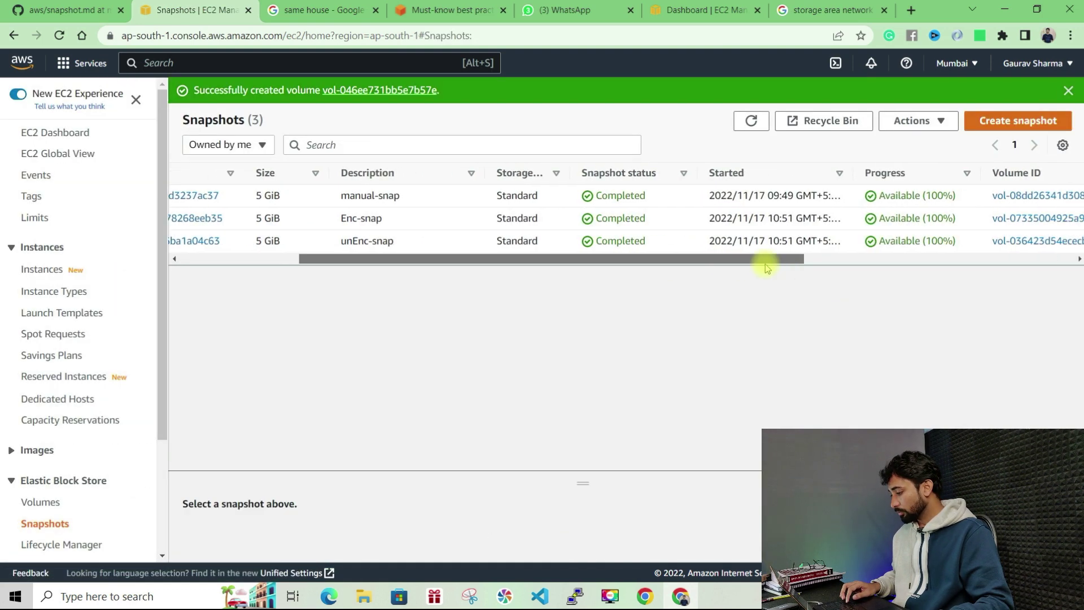
scroll(764, 264, left, 3)
click(33, 508)
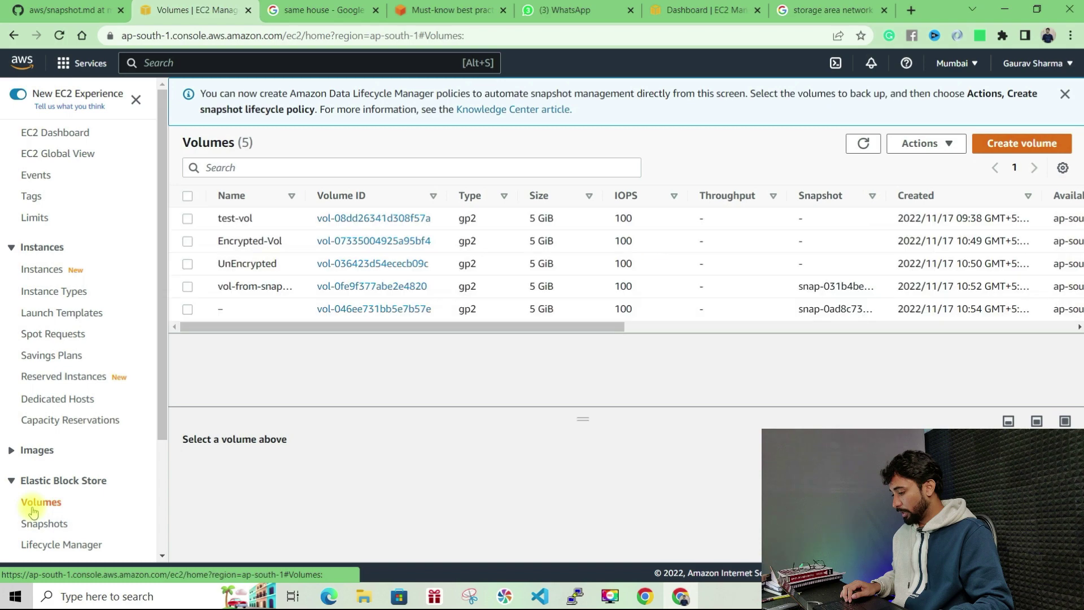
scroll(453, 327, right, 2)
scroll(303, 333, left, 2)
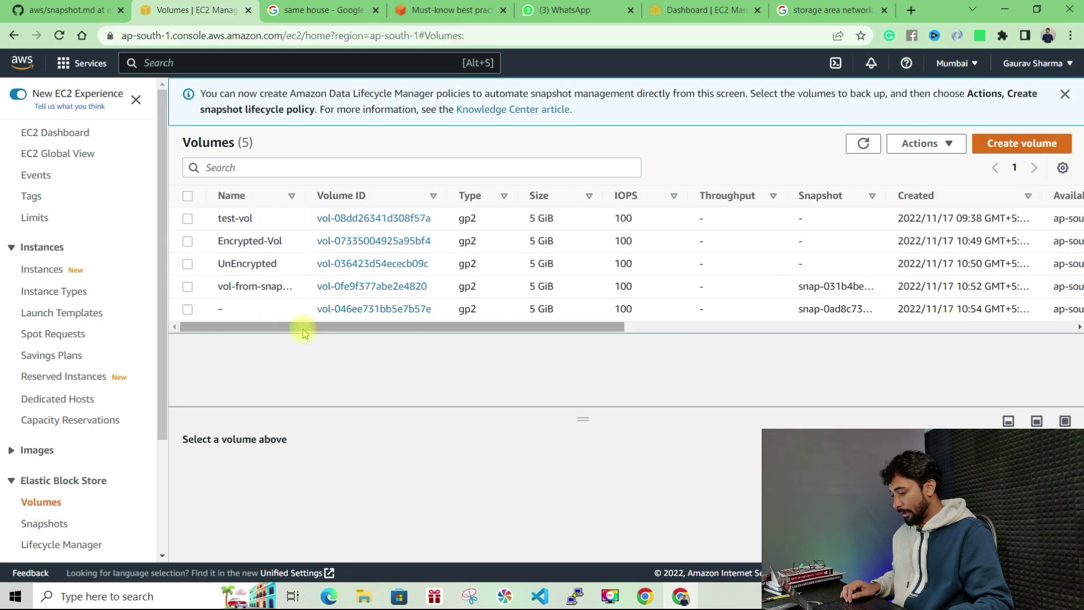
click(258, 314)
scroll(483, 339, right, 2)
scroll(483, 339, right, 5)
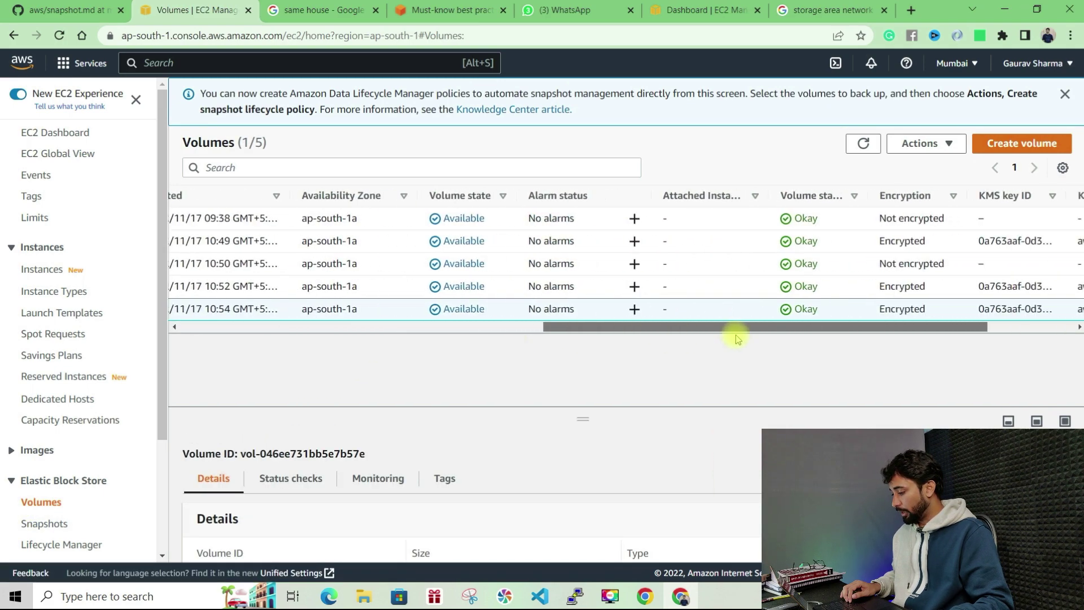
drag(757, 311, 820, 319)
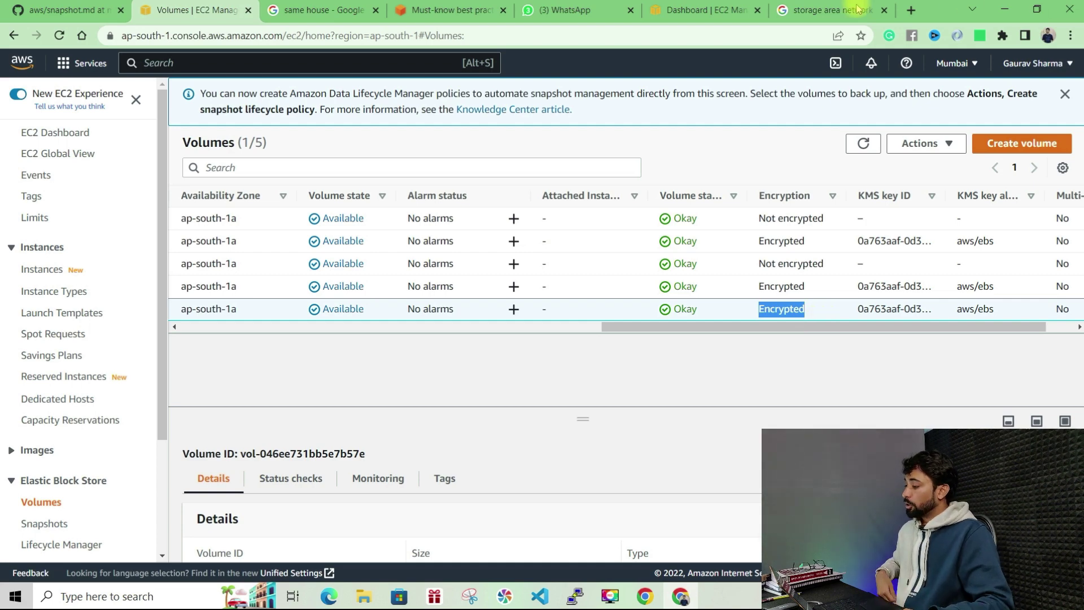
- Switch to the image search results for storage area network block diagrams
click(820, 10)
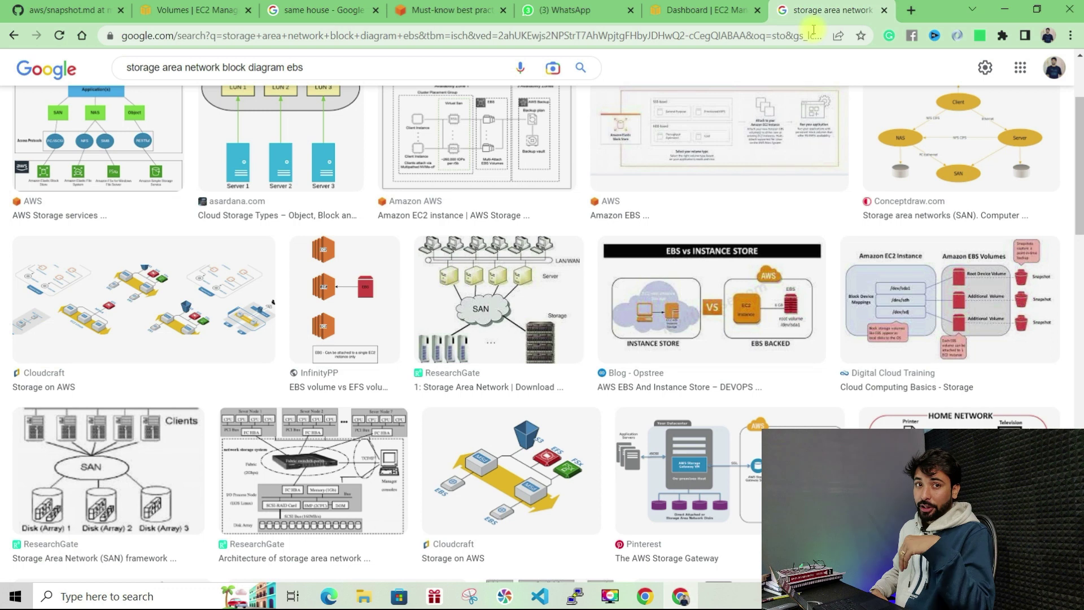